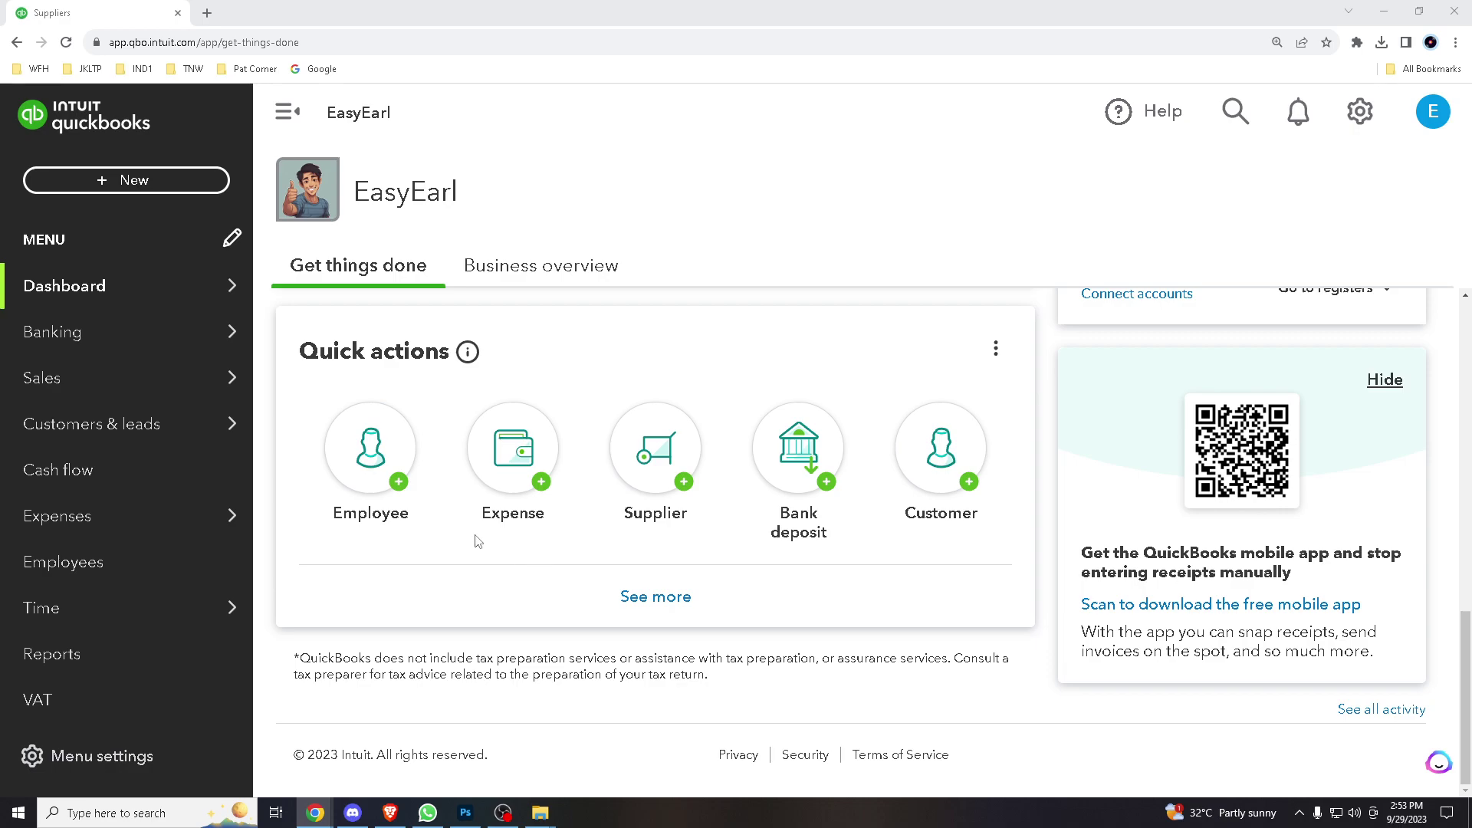
# Step: Go to Expenses > Suppliers and bring up the empty supplier list with its import option
pyautogui.scroll(4, 477, 544)
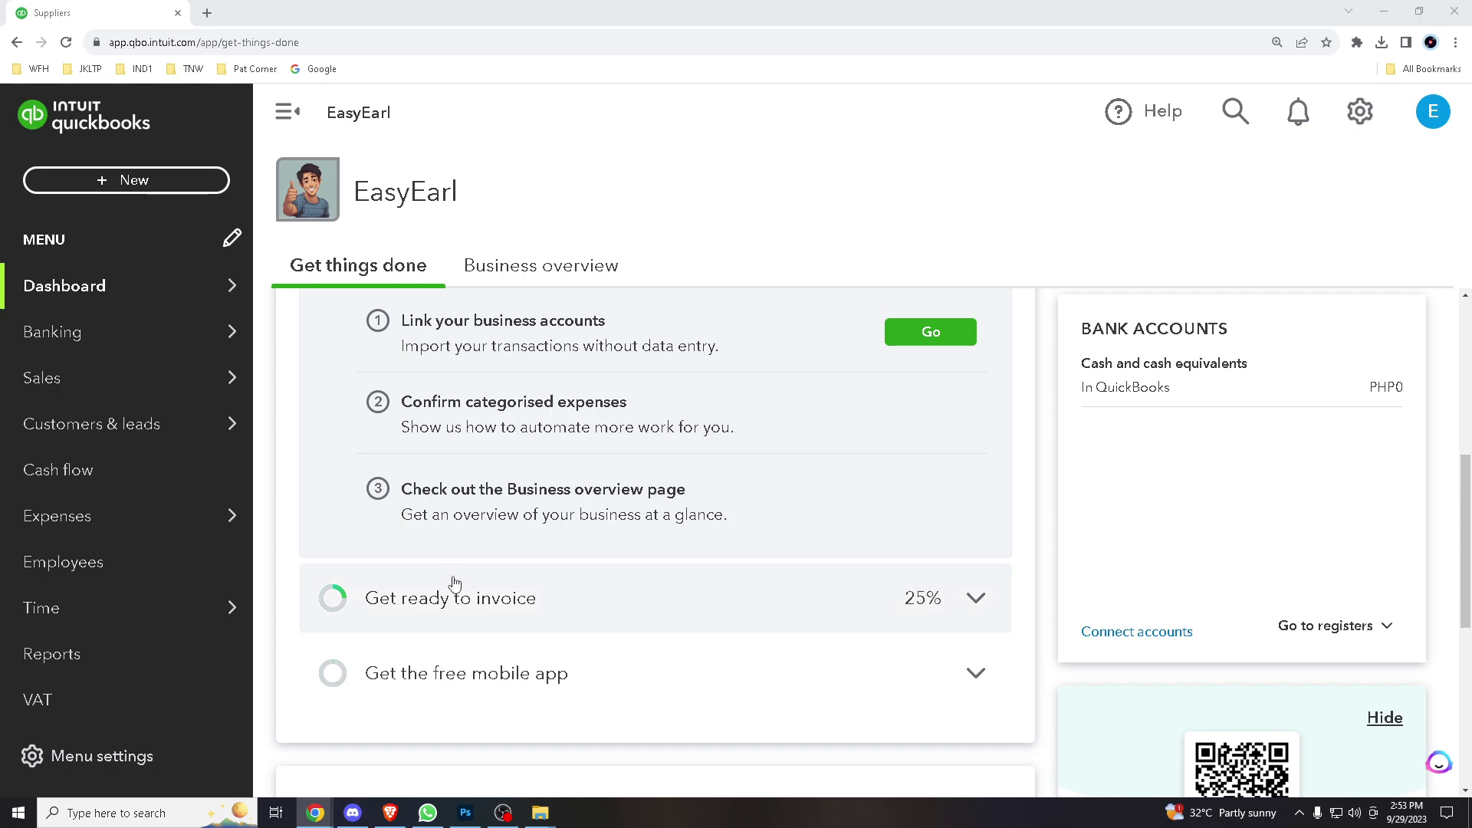
pyautogui.scroll(3, 493, 657)
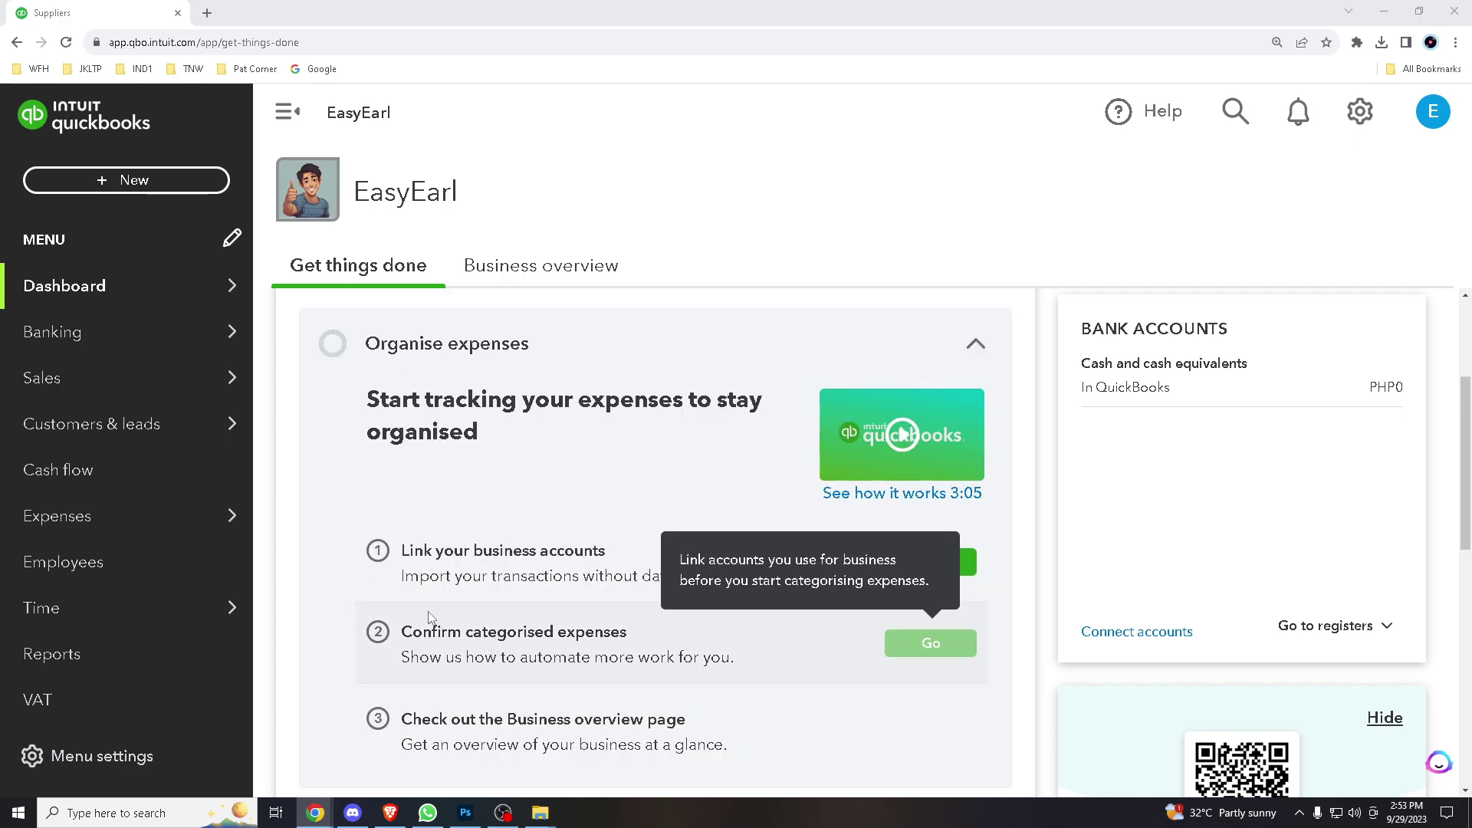
pyautogui.scroll(-4, 430, 619)
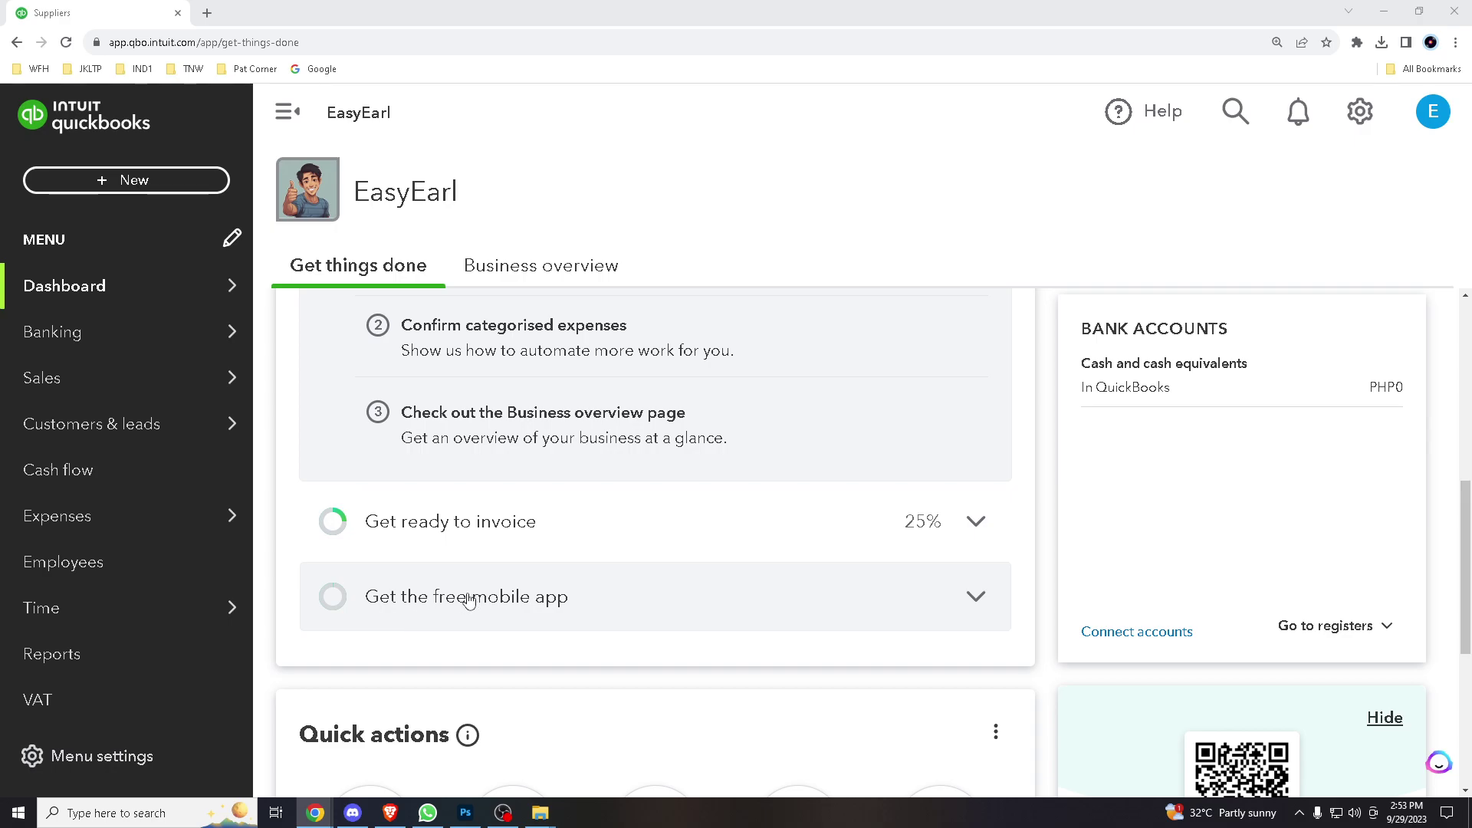
pyautogui.scroll(-3, 471, 601)
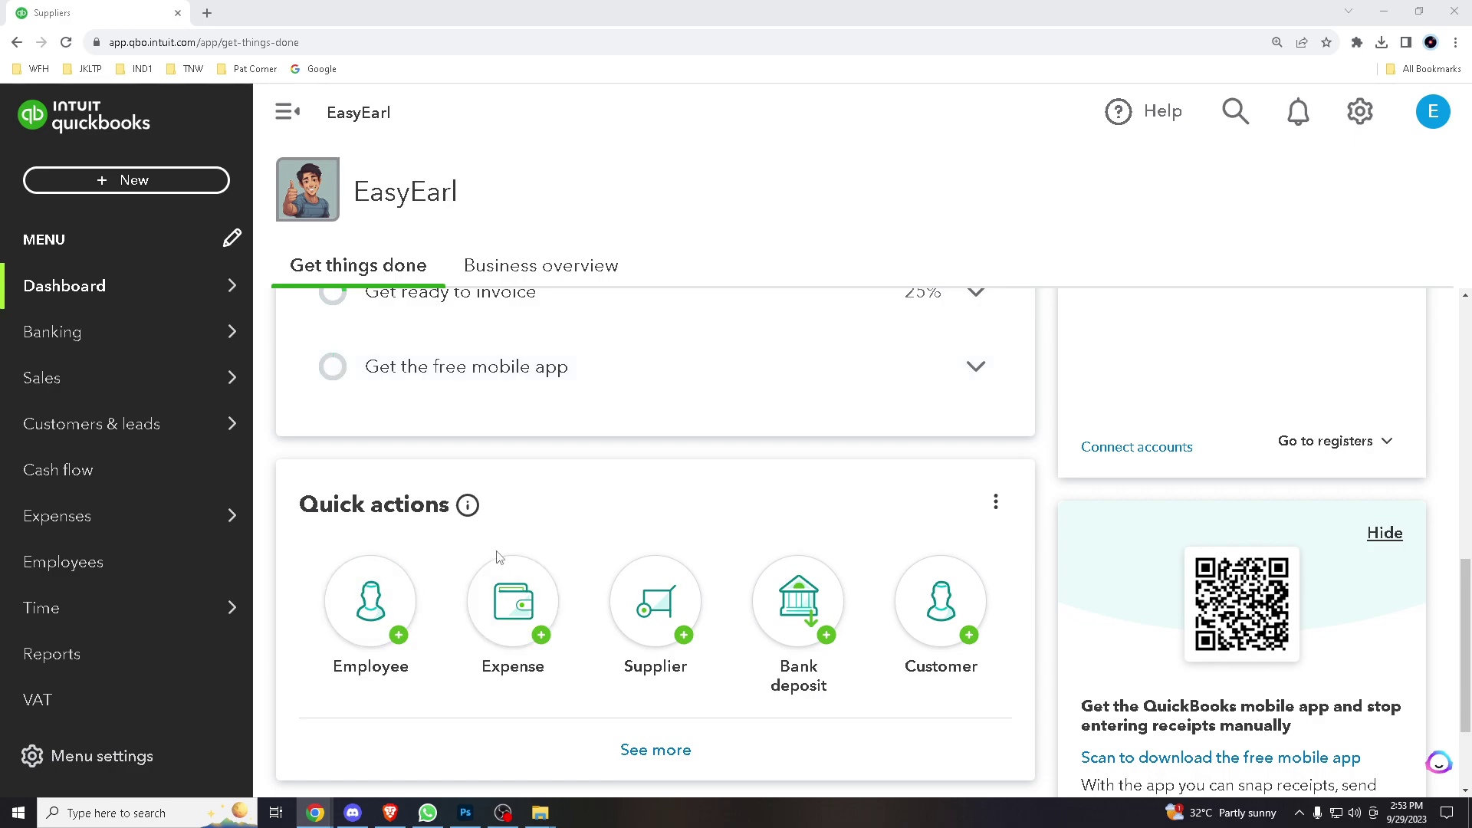
pyautogui.scroll(-2, 419, 560)
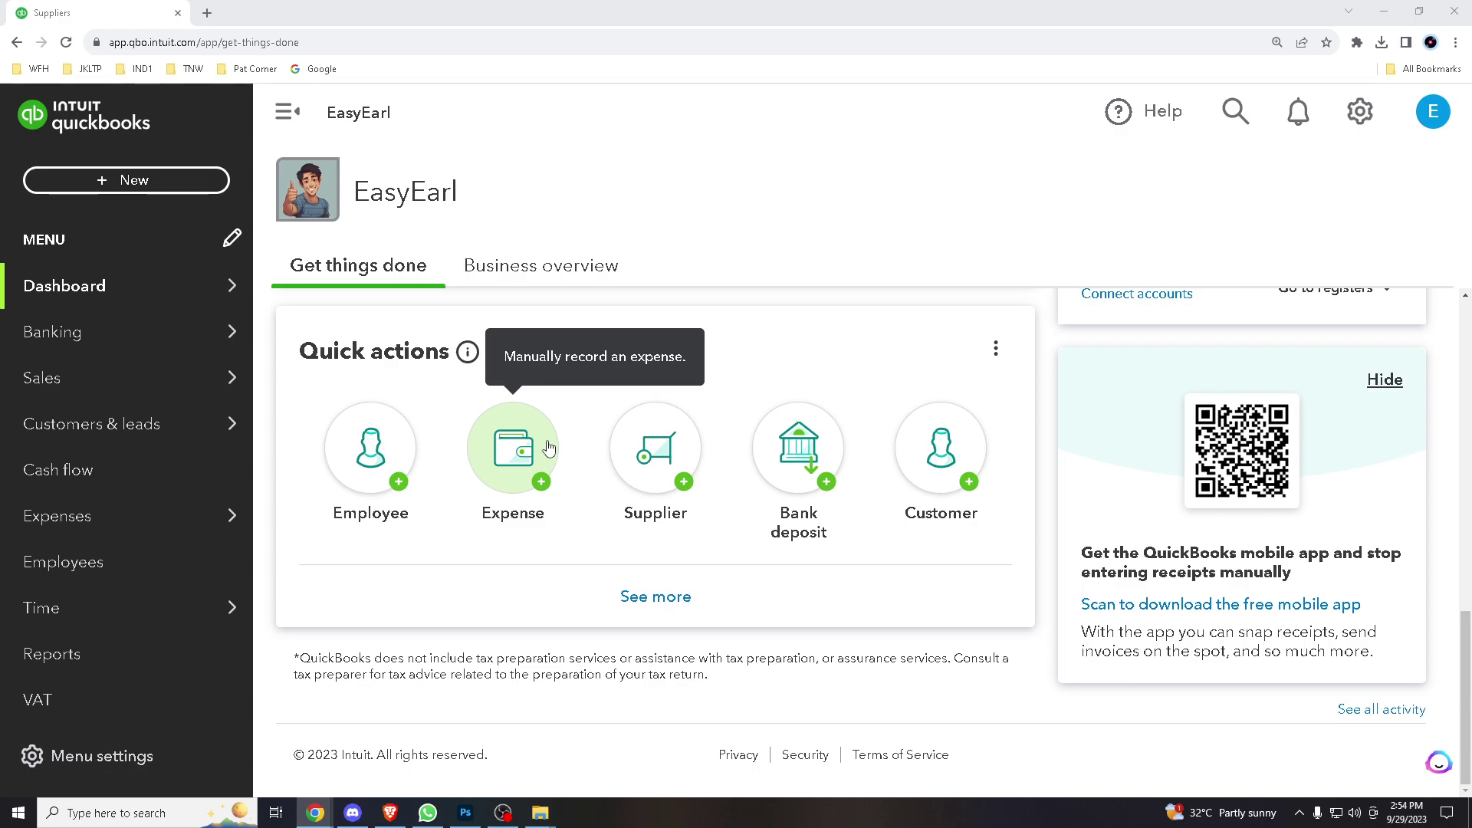
pyautogui.moveTo(217, 383)
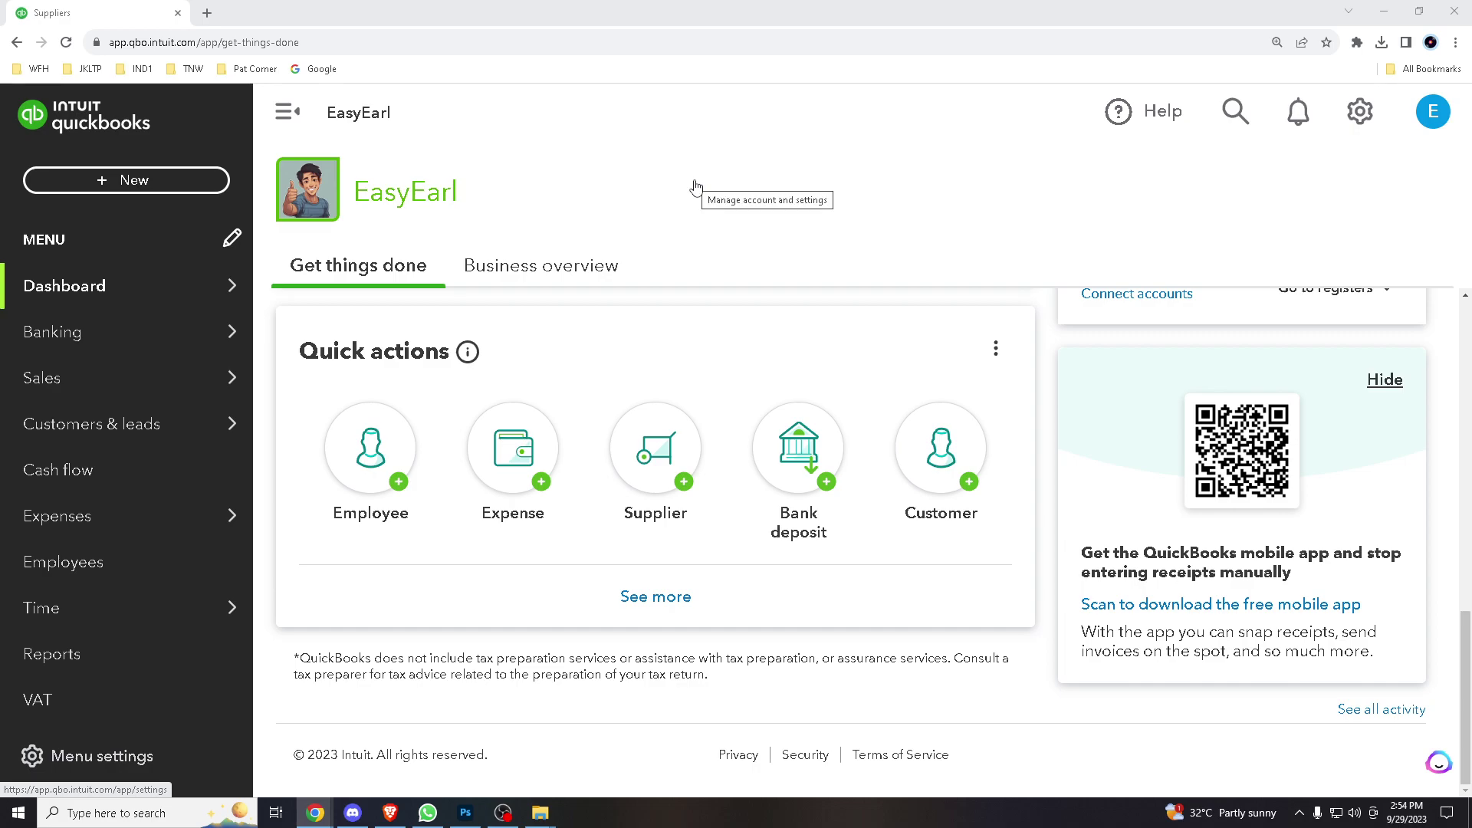
pyautogui.moveTo(92, 279)
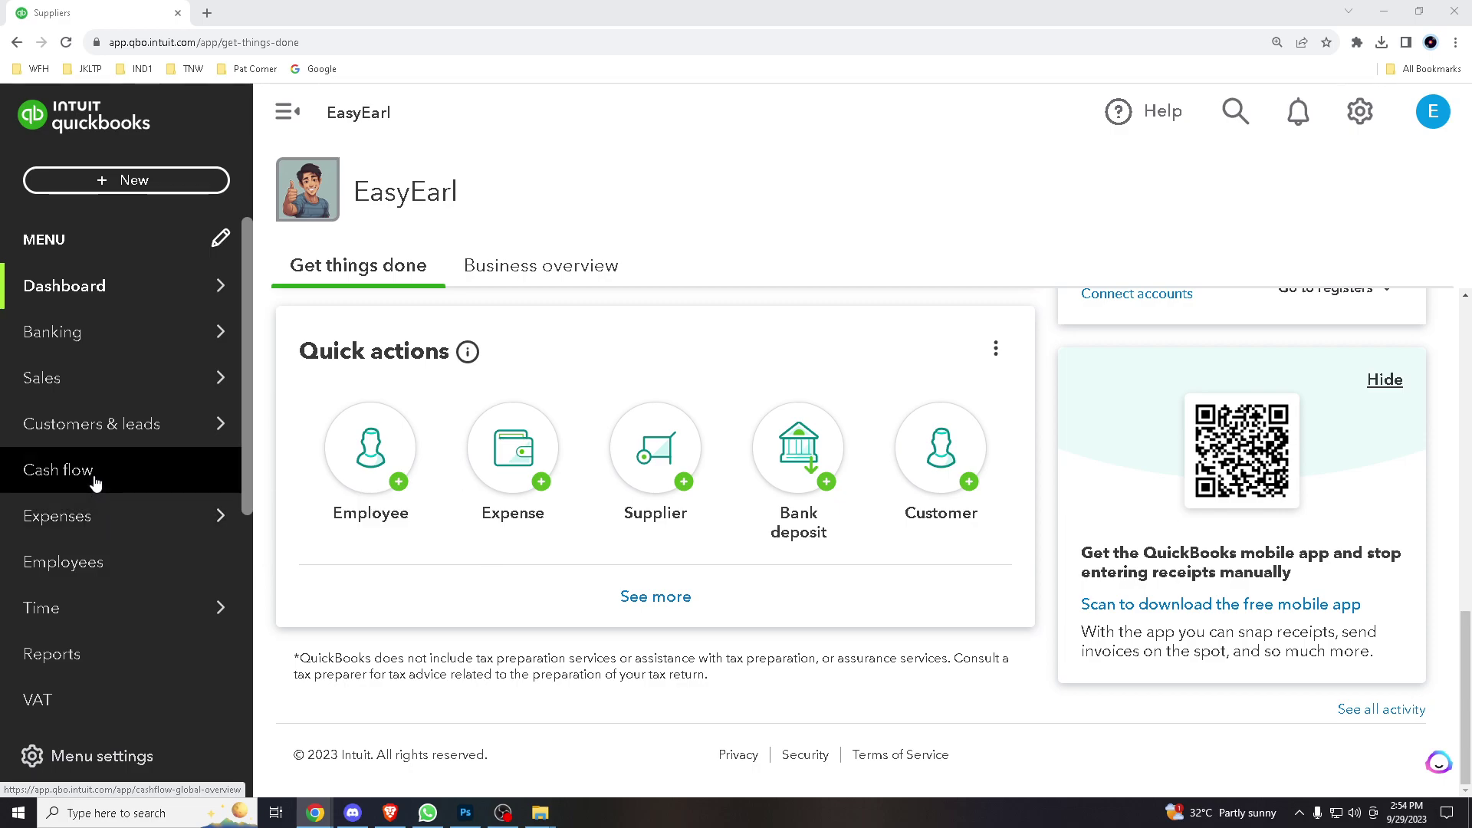
pyautogui.moveTo(135, 525)
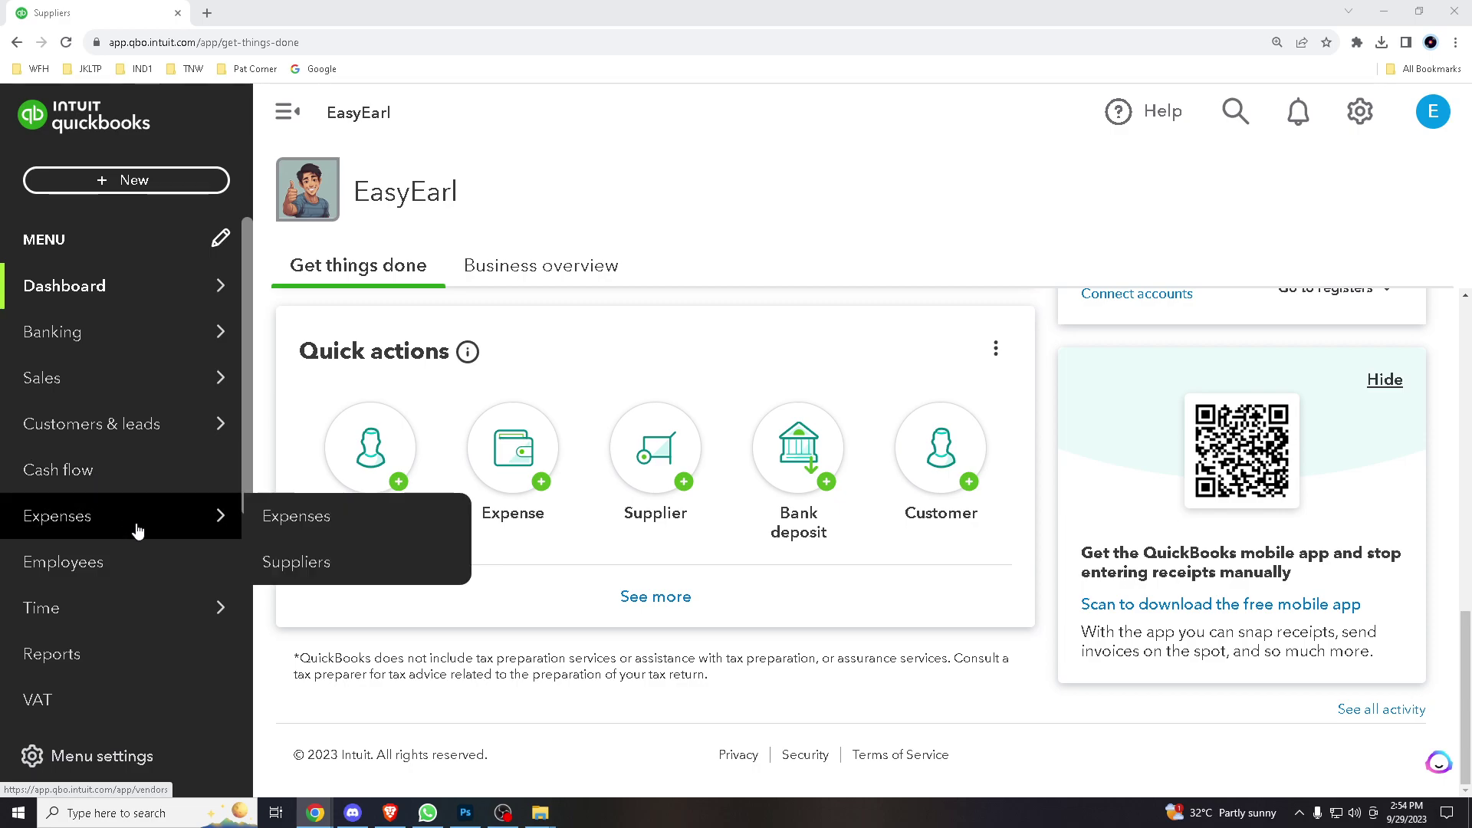
pyautogui.click(360, 575)
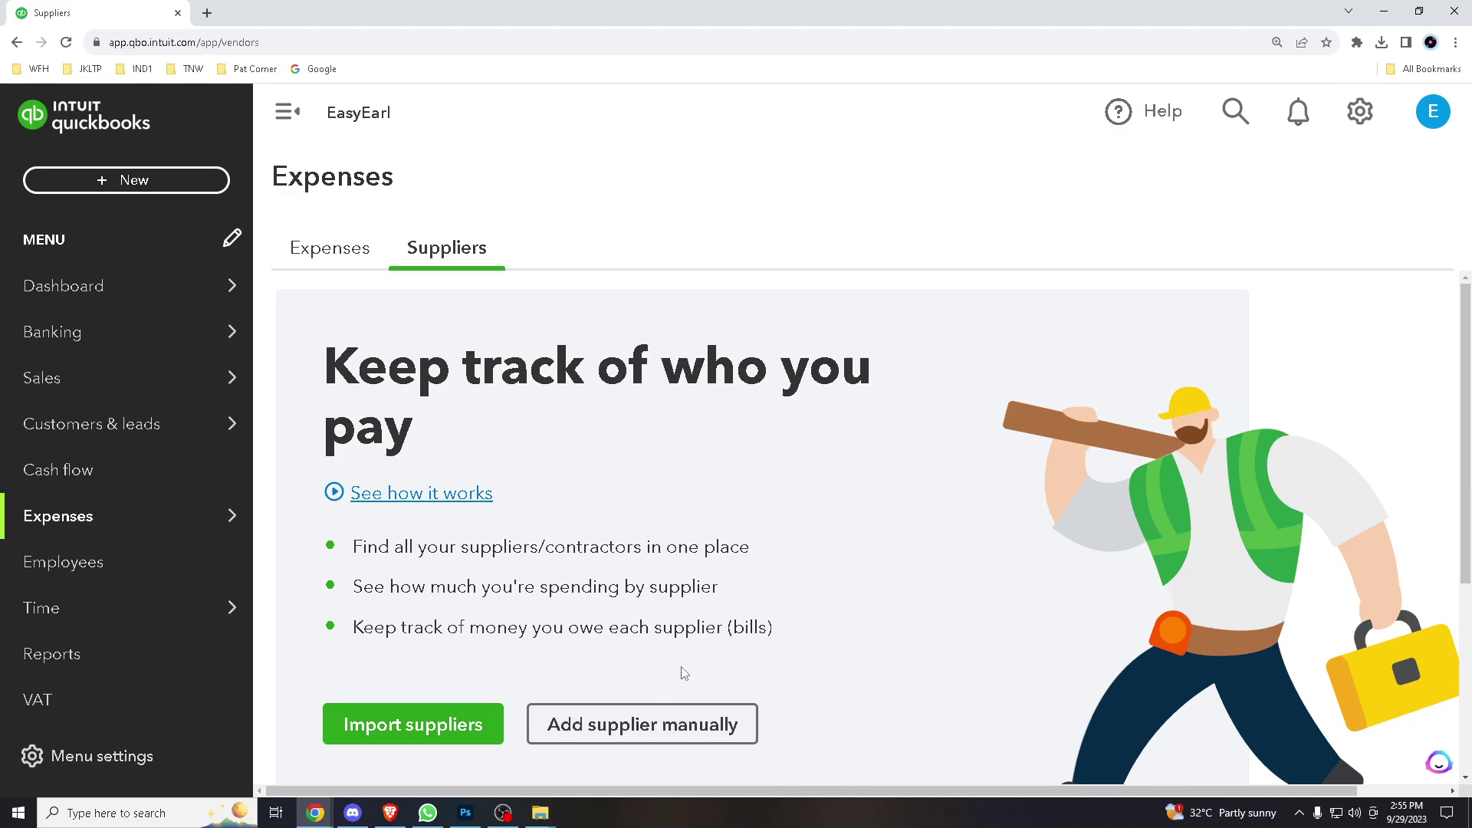
pyautogui.scroll(-2, 687, 661)
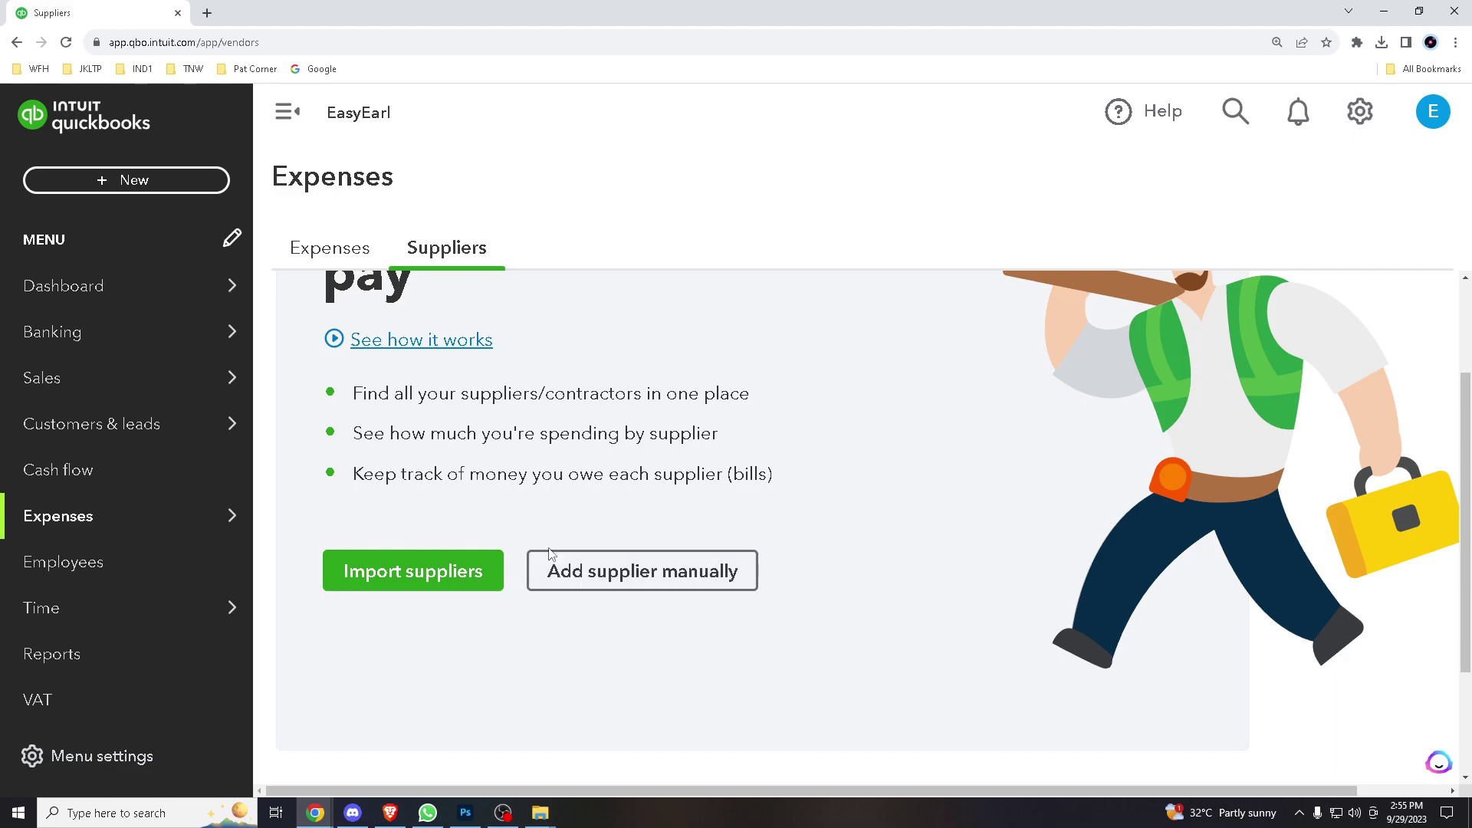
# Step: Start Import suppliers and request the sample file, then close its Save As dialog without saving
pyautogui.click(444, 575)
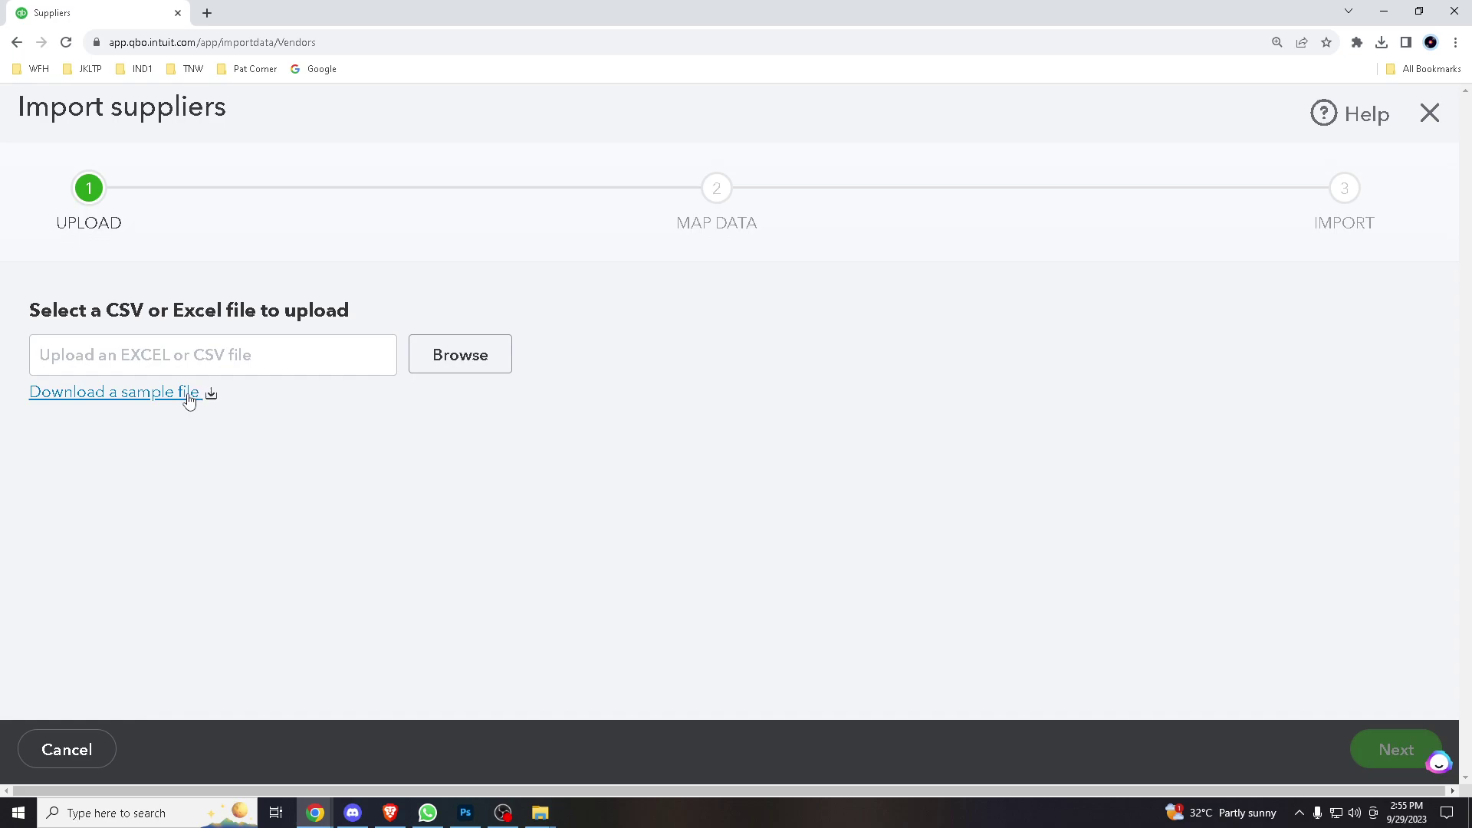
pyautogui.click(190, 399)
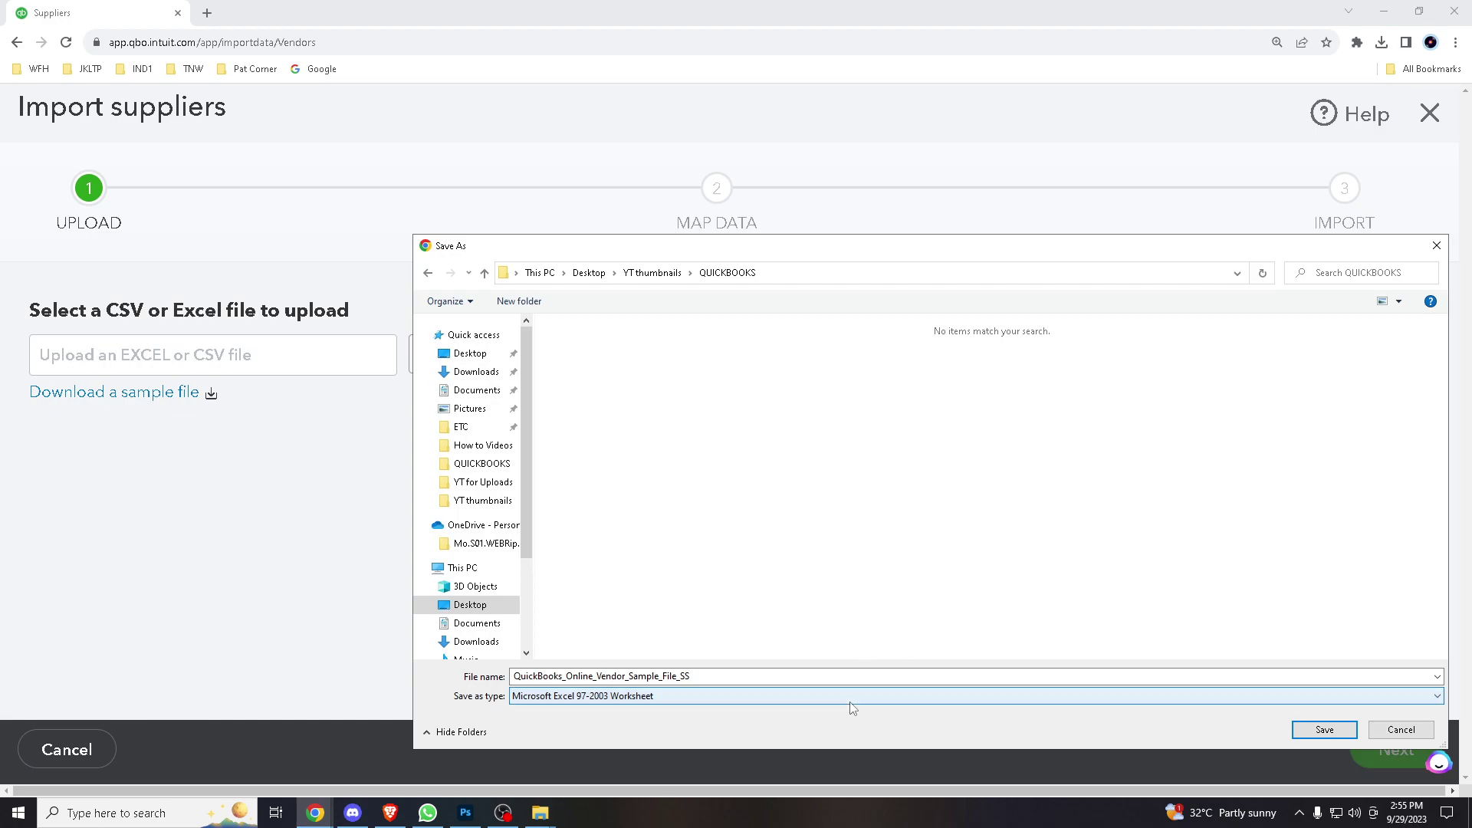
pyautogui.moveTo(1149, 236); pyautogui.dragTo(934, 237)
pyautogui.click(454, 274)
pyautogui.click(456, 364)
pyautogui.doubleClick(456, 365)
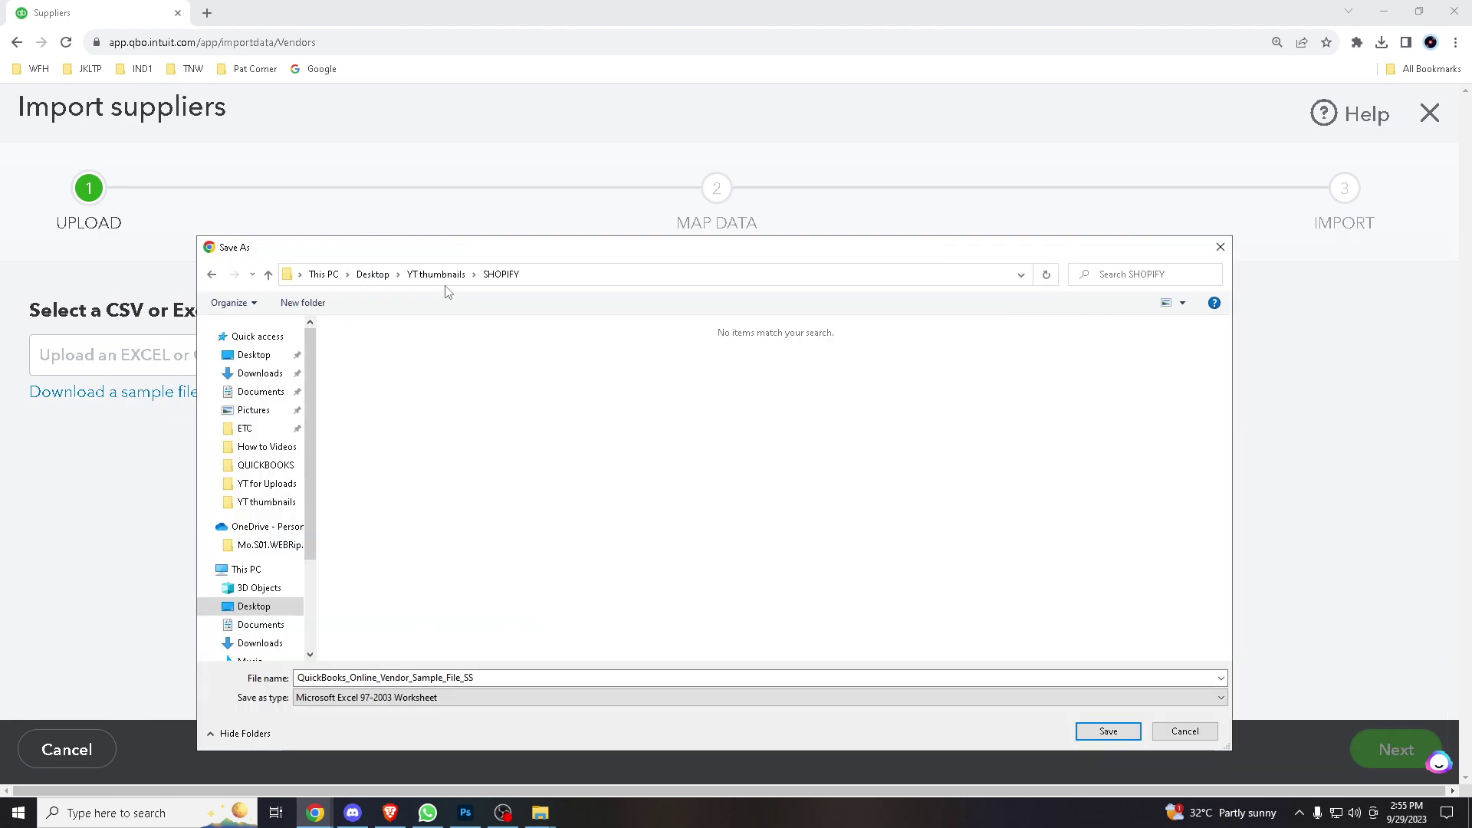
pyautogui.click(373, 275)
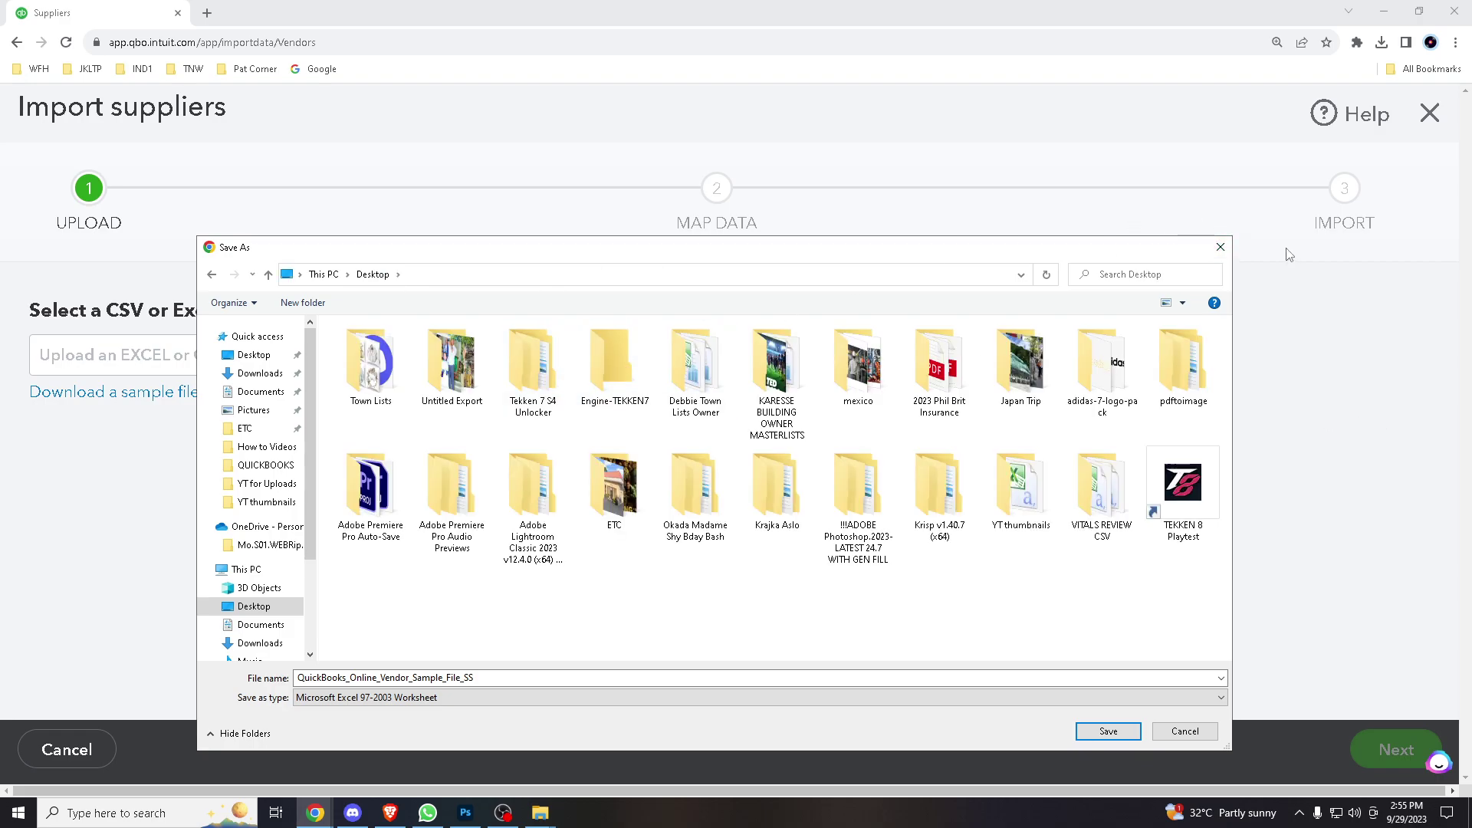
pyautogui.click(1221, 246)
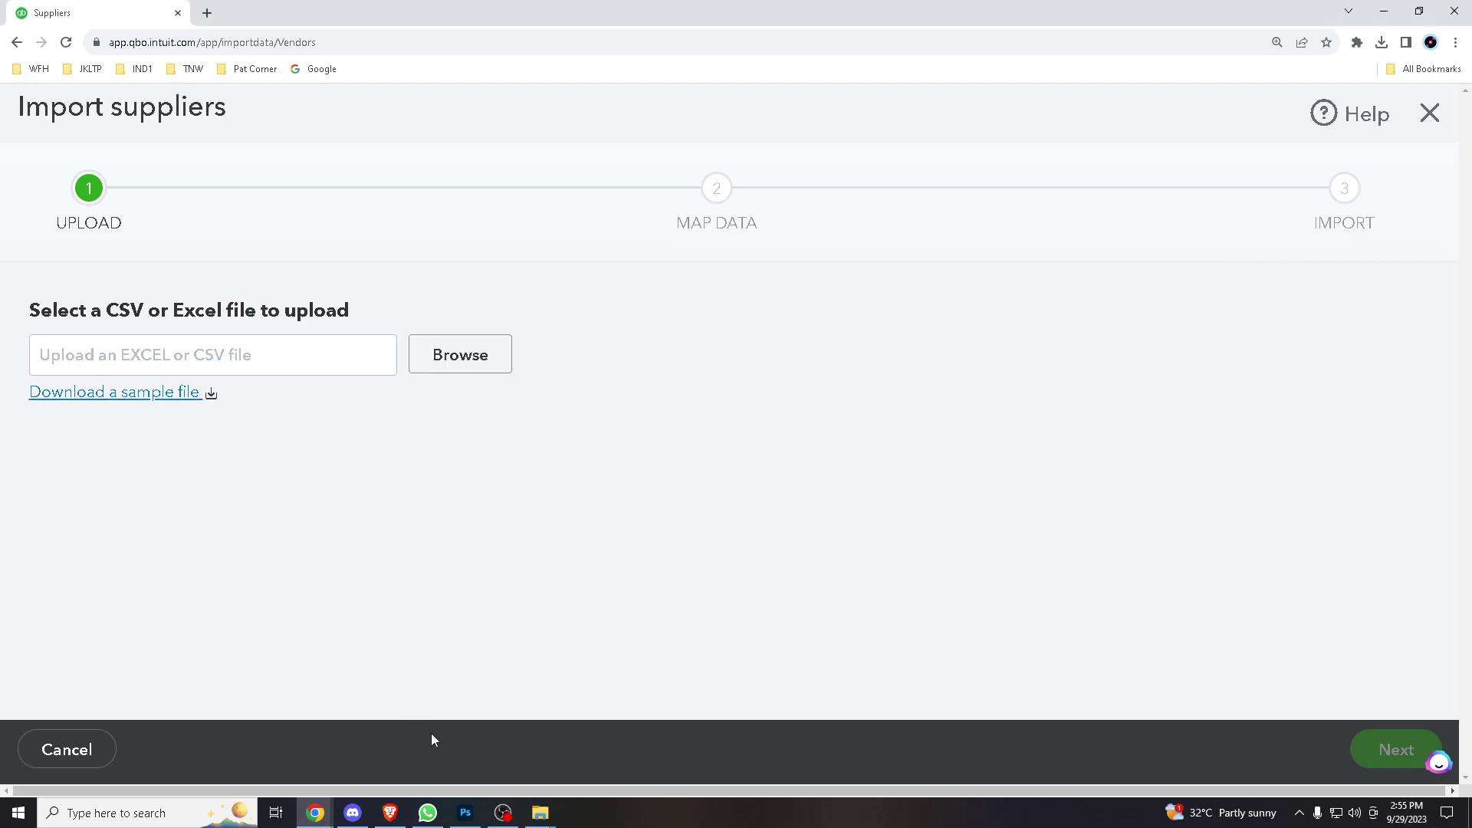
# Step: Drag Import Supplier Sample from the YT thumbnails window into Chrome and save it over the existing CSV
pyautogui.moveTo(540, 822)
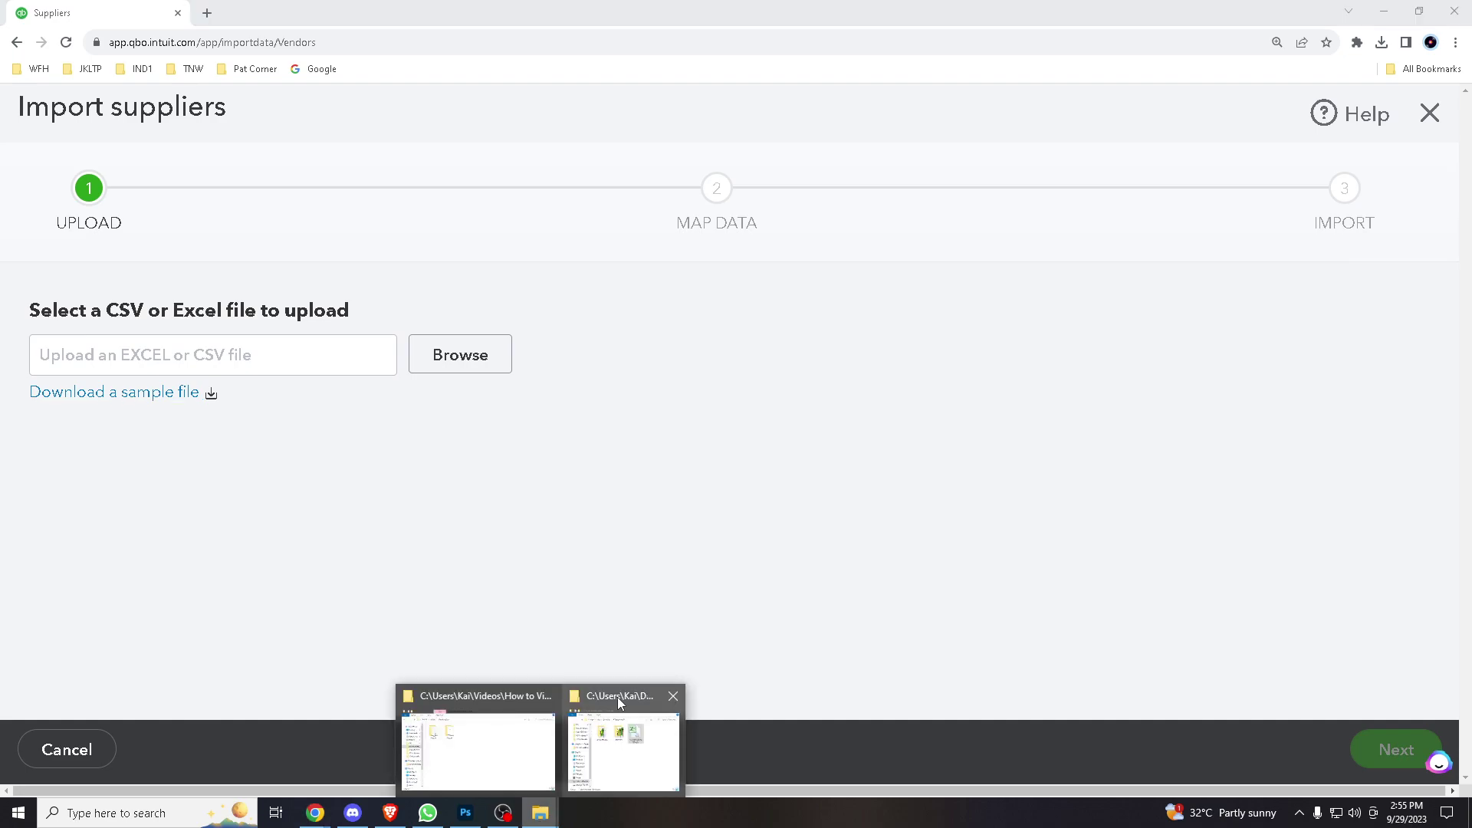
pyautogui.click(621, 736)
pyautogui.moveTo(790, 477)
pyautogui.mouseDown()
pyautogui.moveTo(215, 355)
pyautogui.moveTo(678, 427)
pyautogui.moveTo(795, 480)
pyautogui.mouseUp()
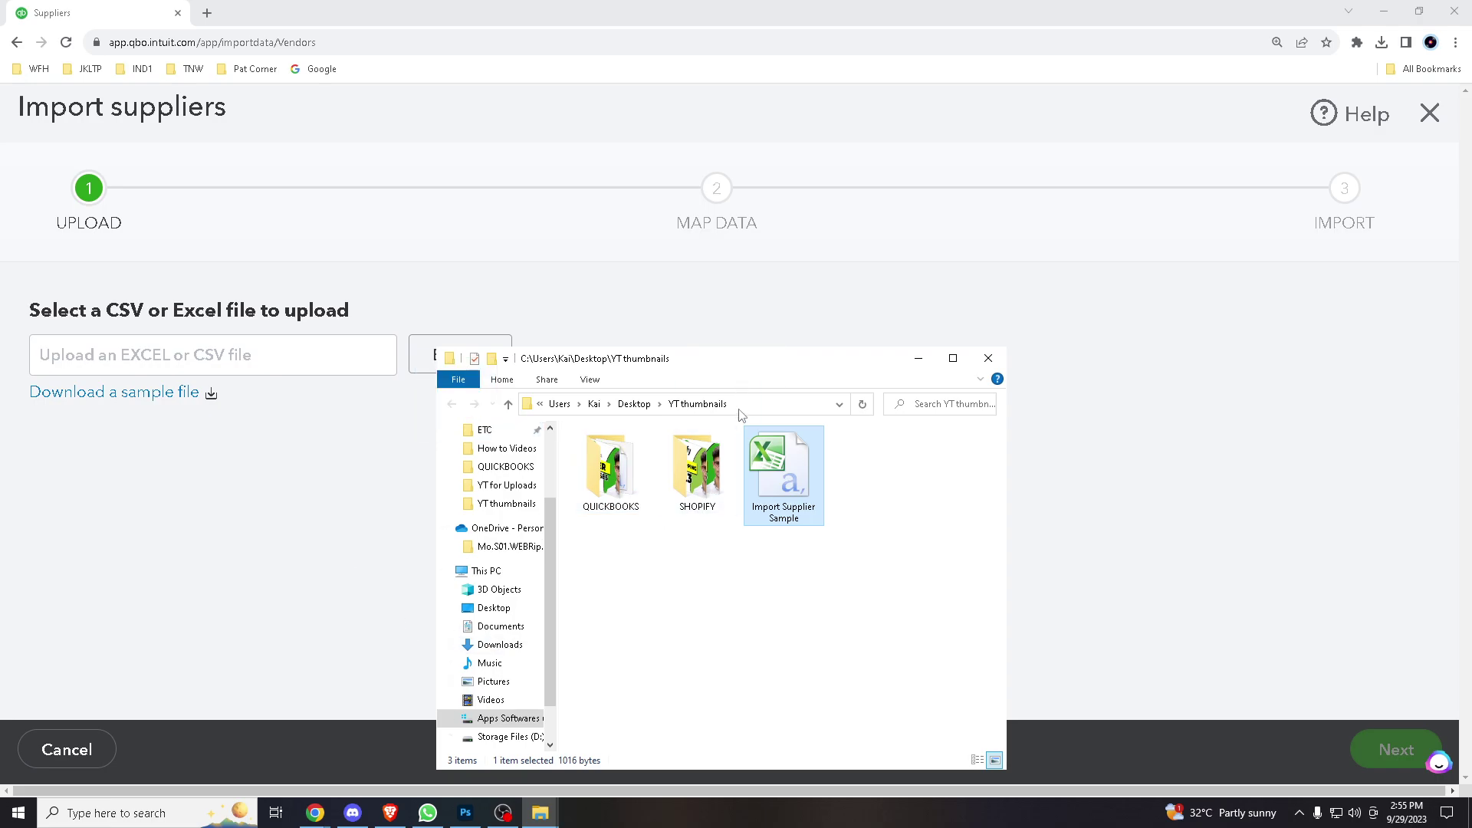
pyautogui.moveTo(753, 373); pyautogui.dragTo(997, 353)
pyautogui.moveTo(1016, 460); pyautogui.dragTo(279, 505)
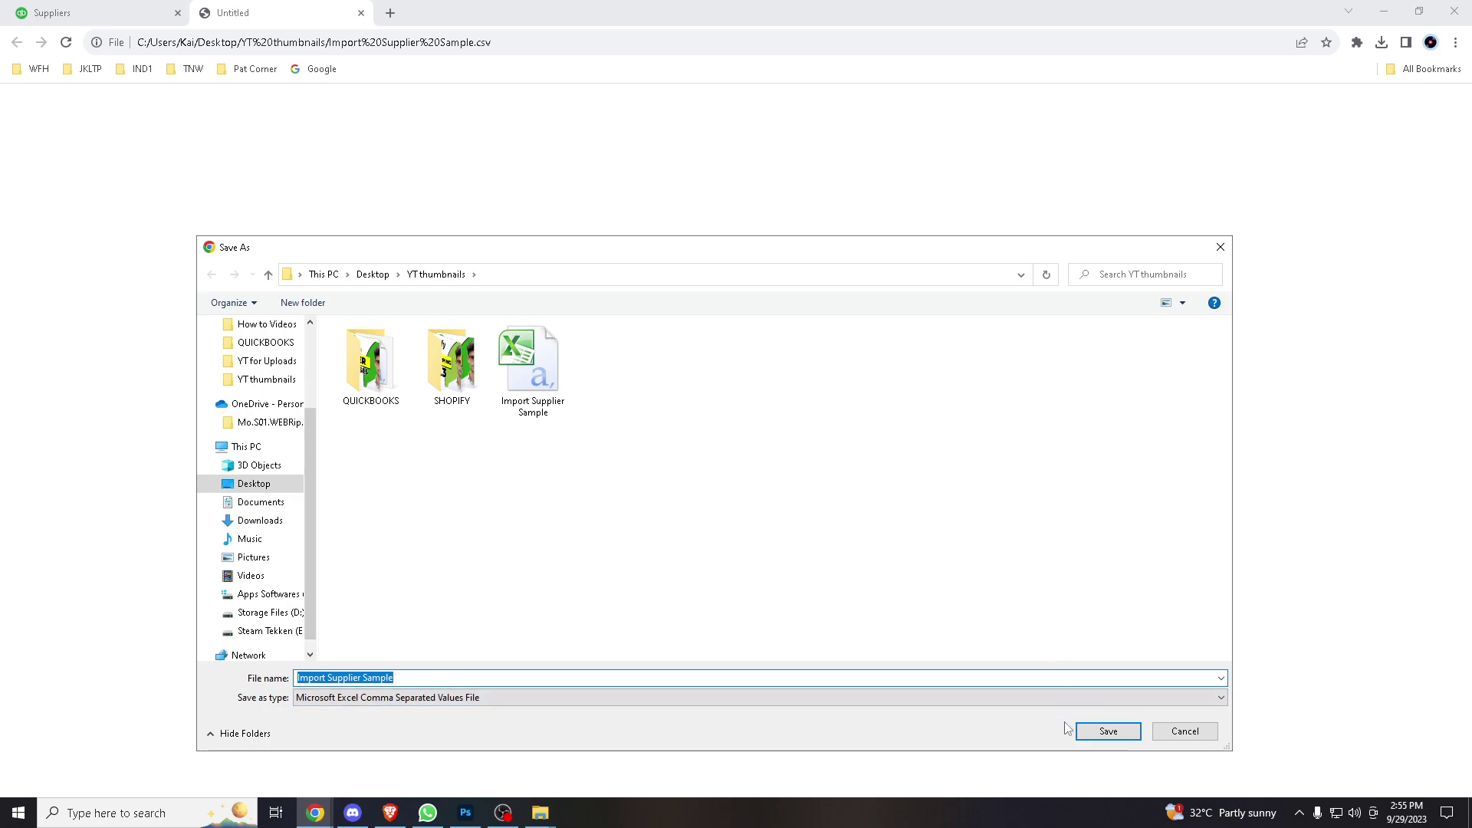
pyautogui.click(1122, 729)
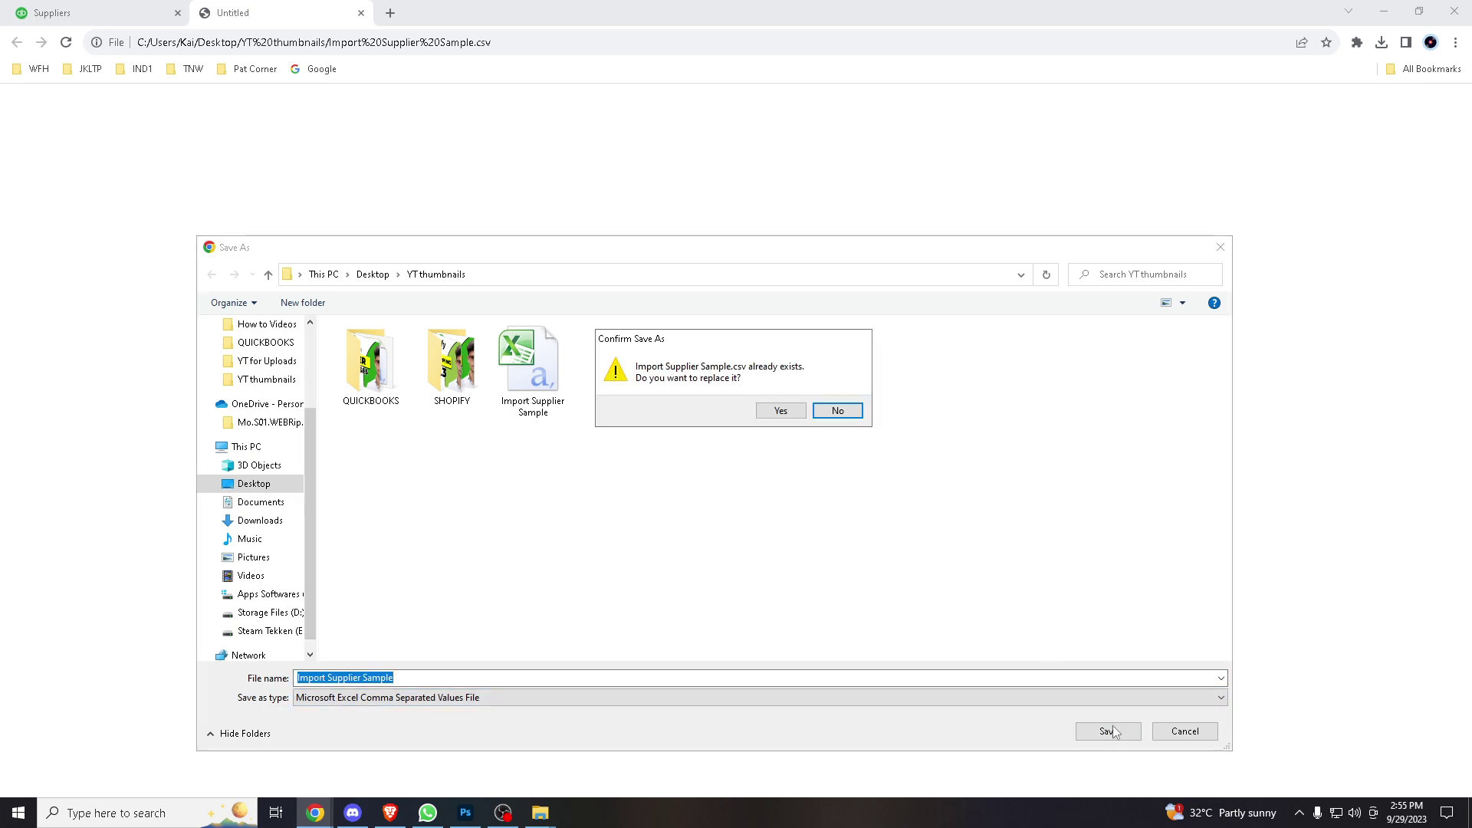
pyautogui.click(778, 412)
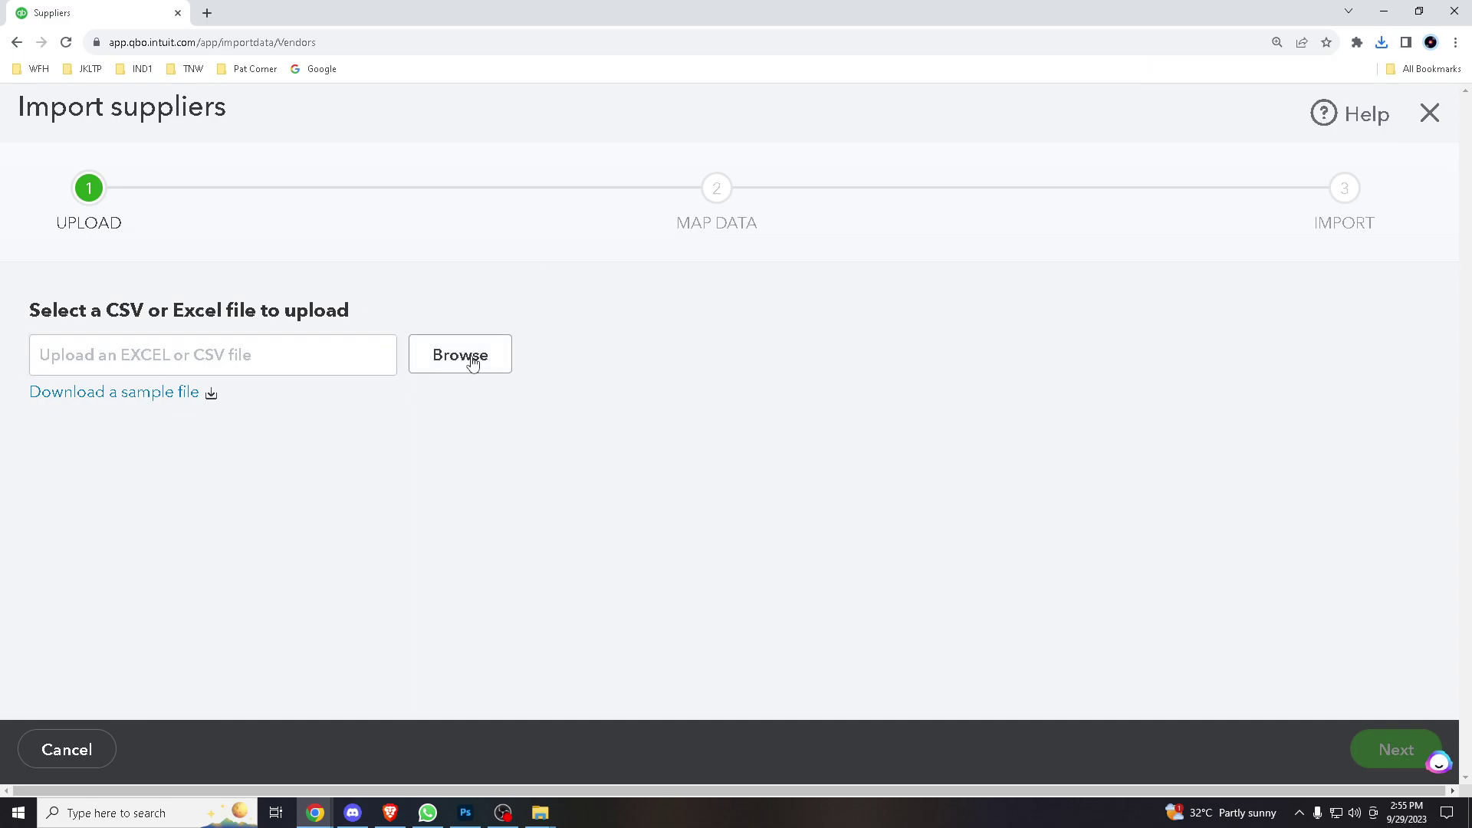
# Step: Download the sample supplier file again and set the Save As file type to All Files
pyautogui.click(175, 395)
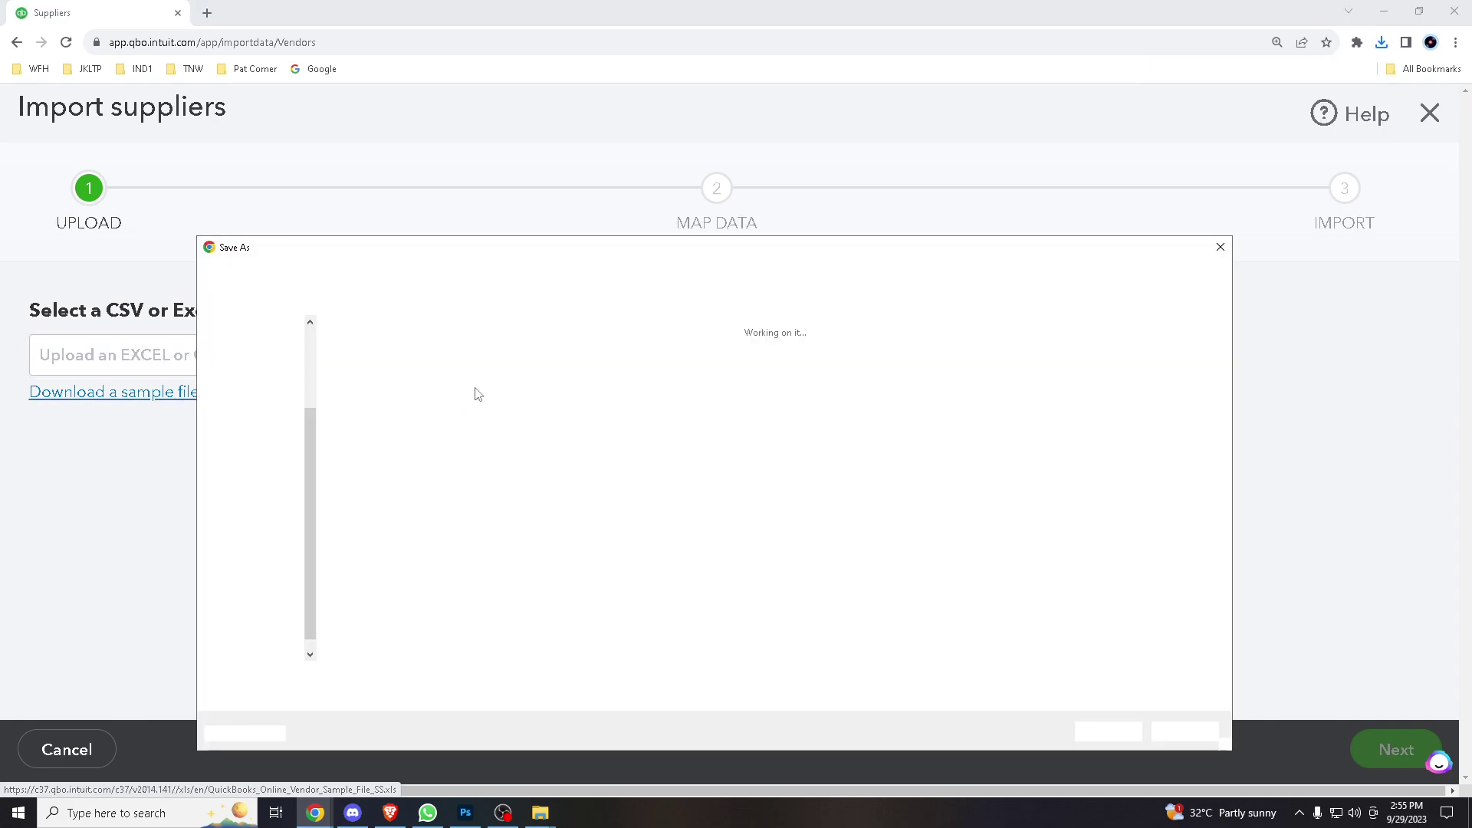
pyautogui.doubleClick(484, 386)
pyautogui.click(690, 697)
pyautogui.click(611, 739)
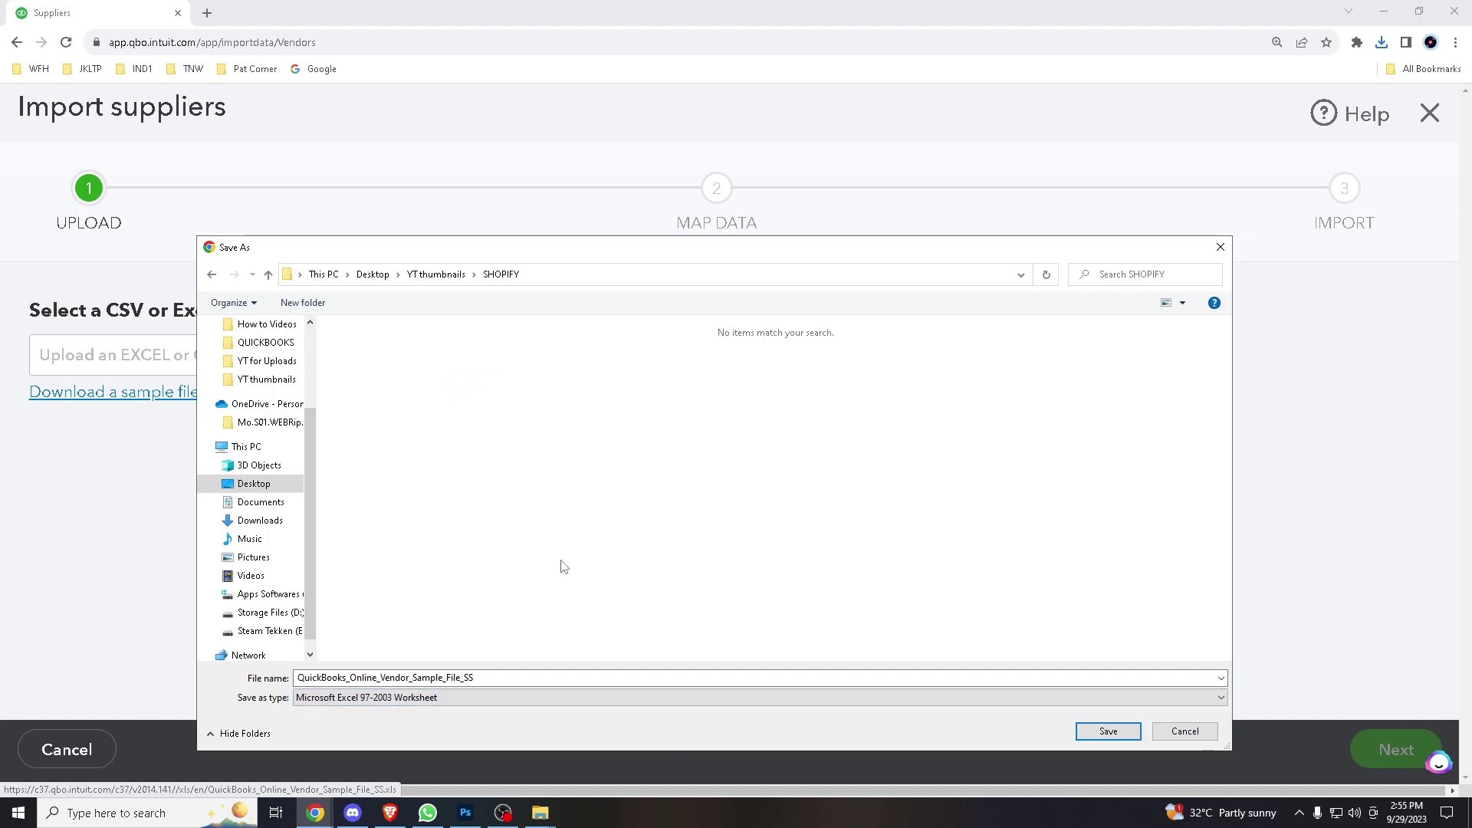
pyautogui.click(466, 700)
pyautogui.click(387, 725)
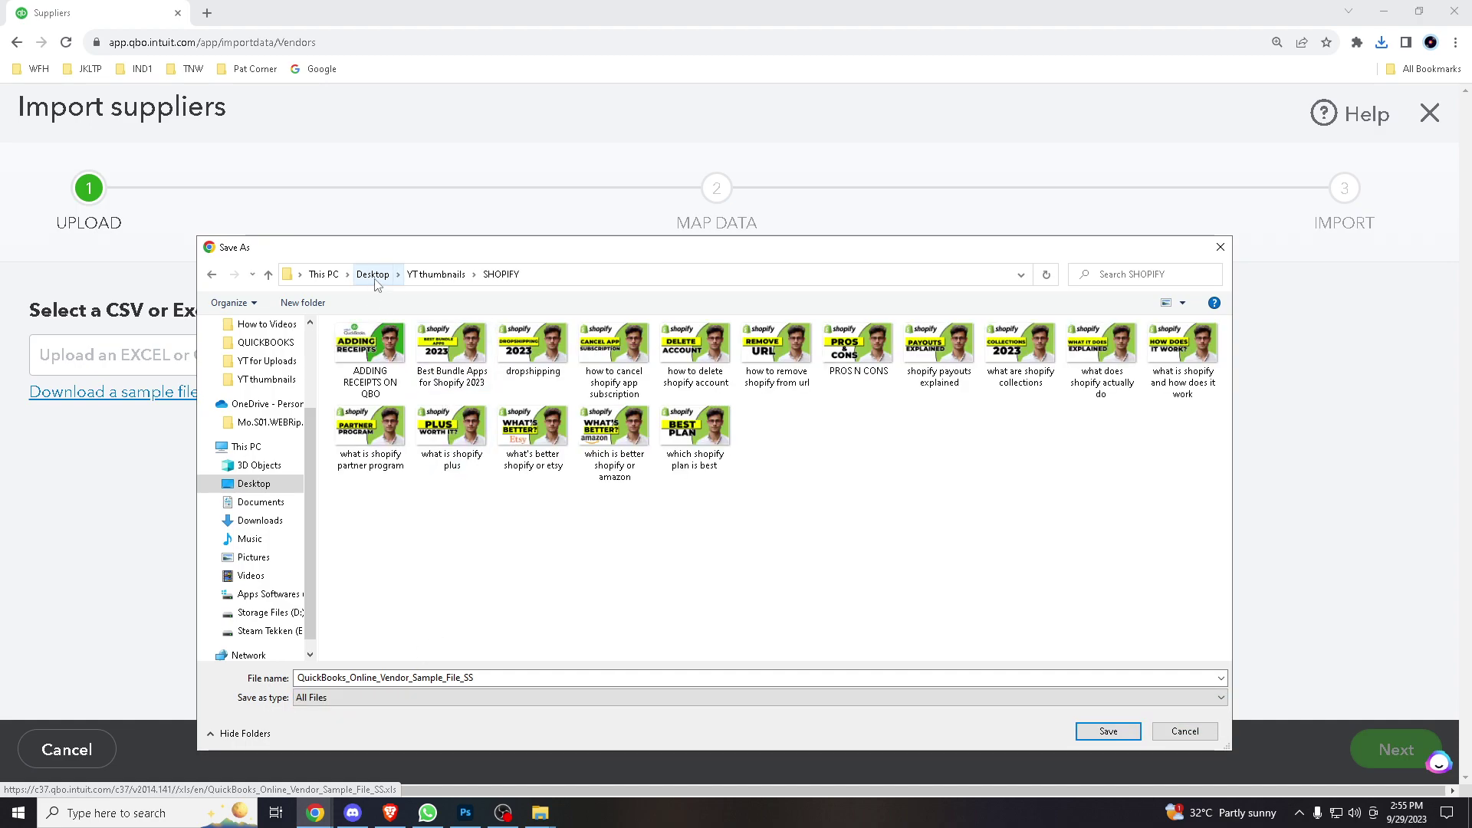
# Step: Save it in YT thumbnails > QUICKBOOKS as Import Supplier Sample, replacing the existing copy
pyautogui.click(435, 274)
pyautogui.doubleClick(370, 356)
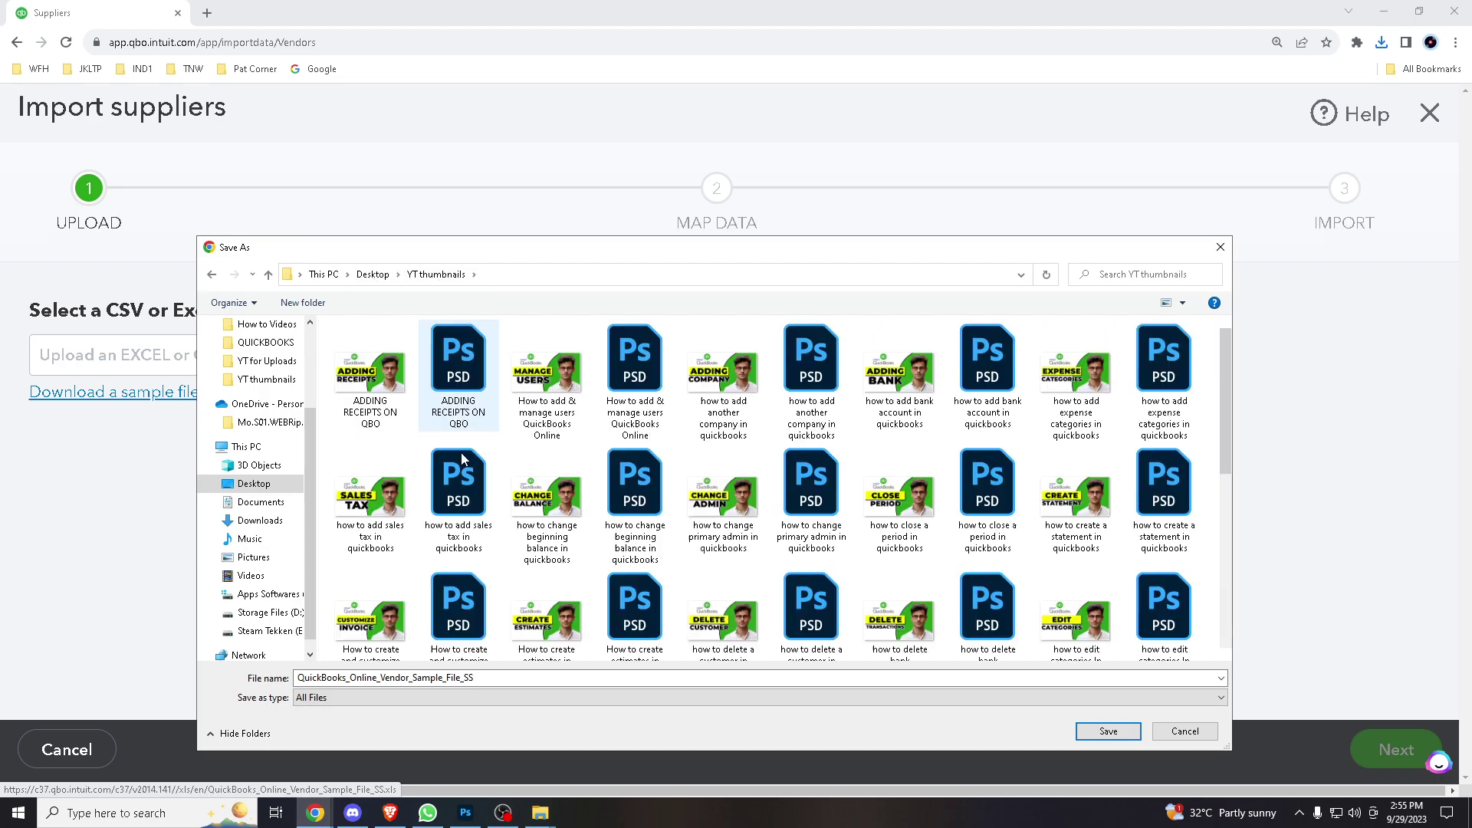
pyautogui.scroll(-10, 1042, 570)
pyautogui.press('Left')
pyautogui.press('Left')
pyautogui.press('Left')
pyautogui.click(1108, 731)
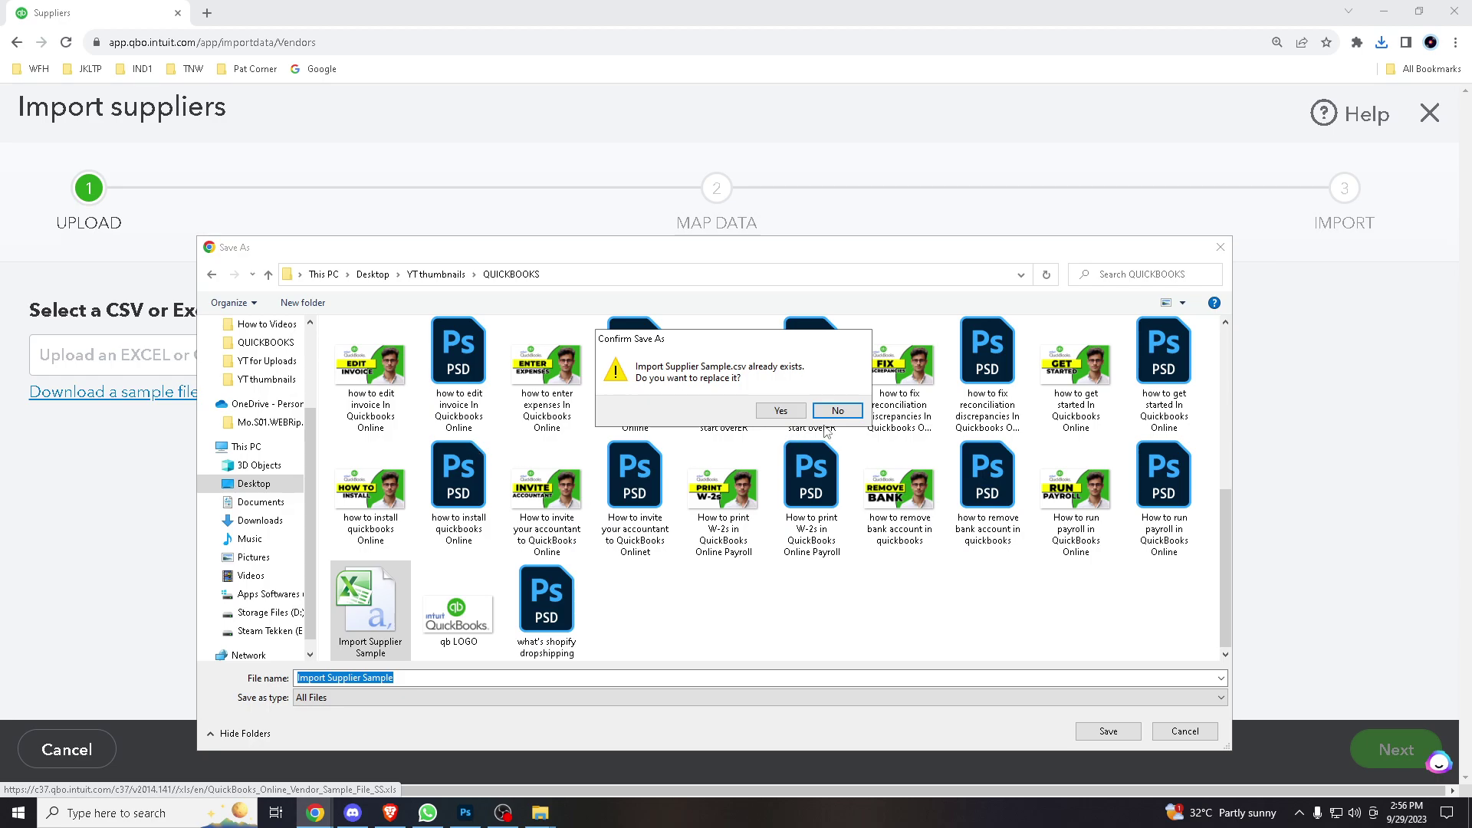
pyautogui.click(779, 411)
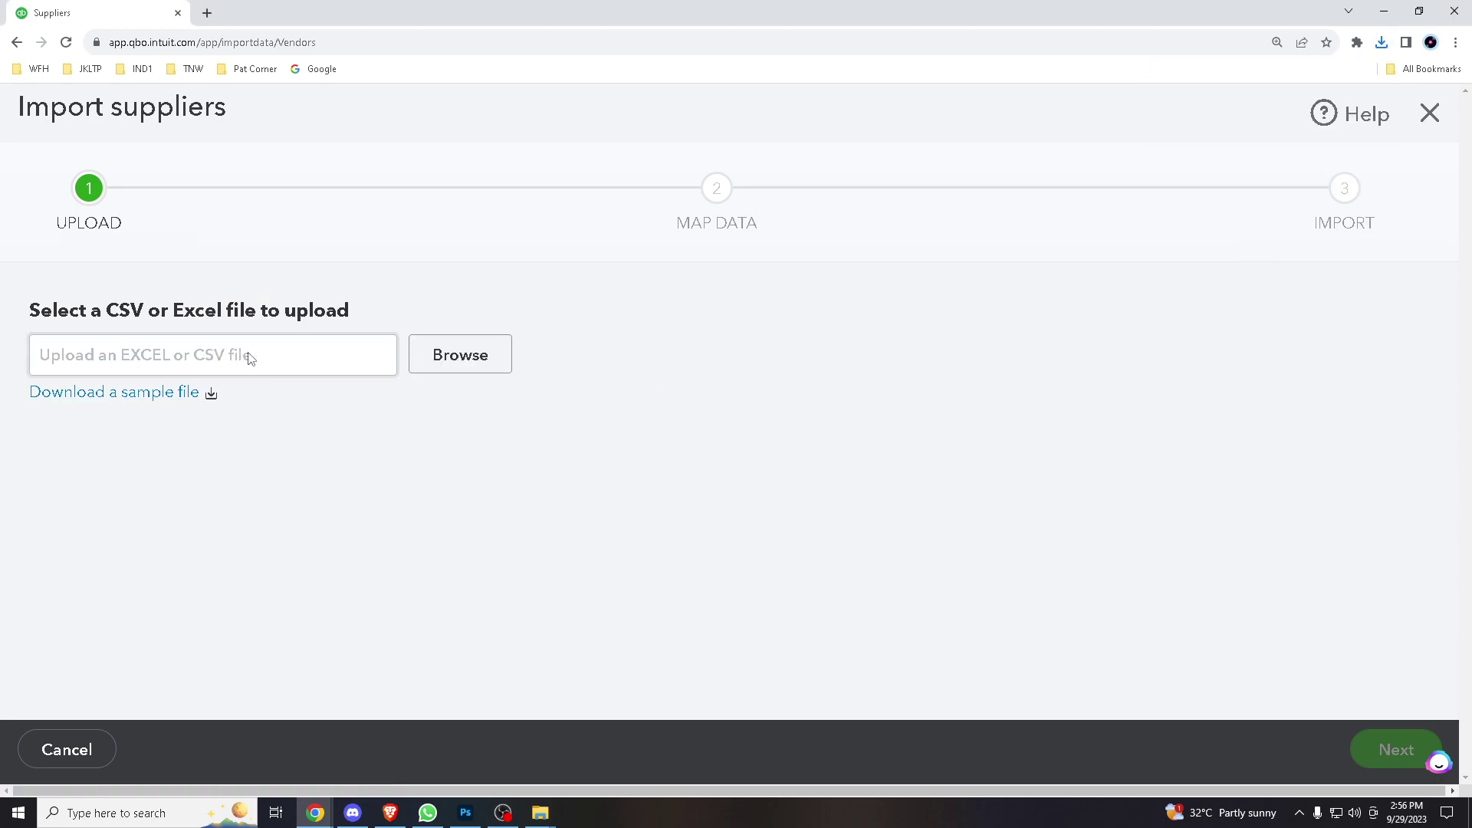
# Step: Browse to the YT thumbnails folder and load Import Supplier Sample.csv into the upload field
pyautogui.click(493, 358)
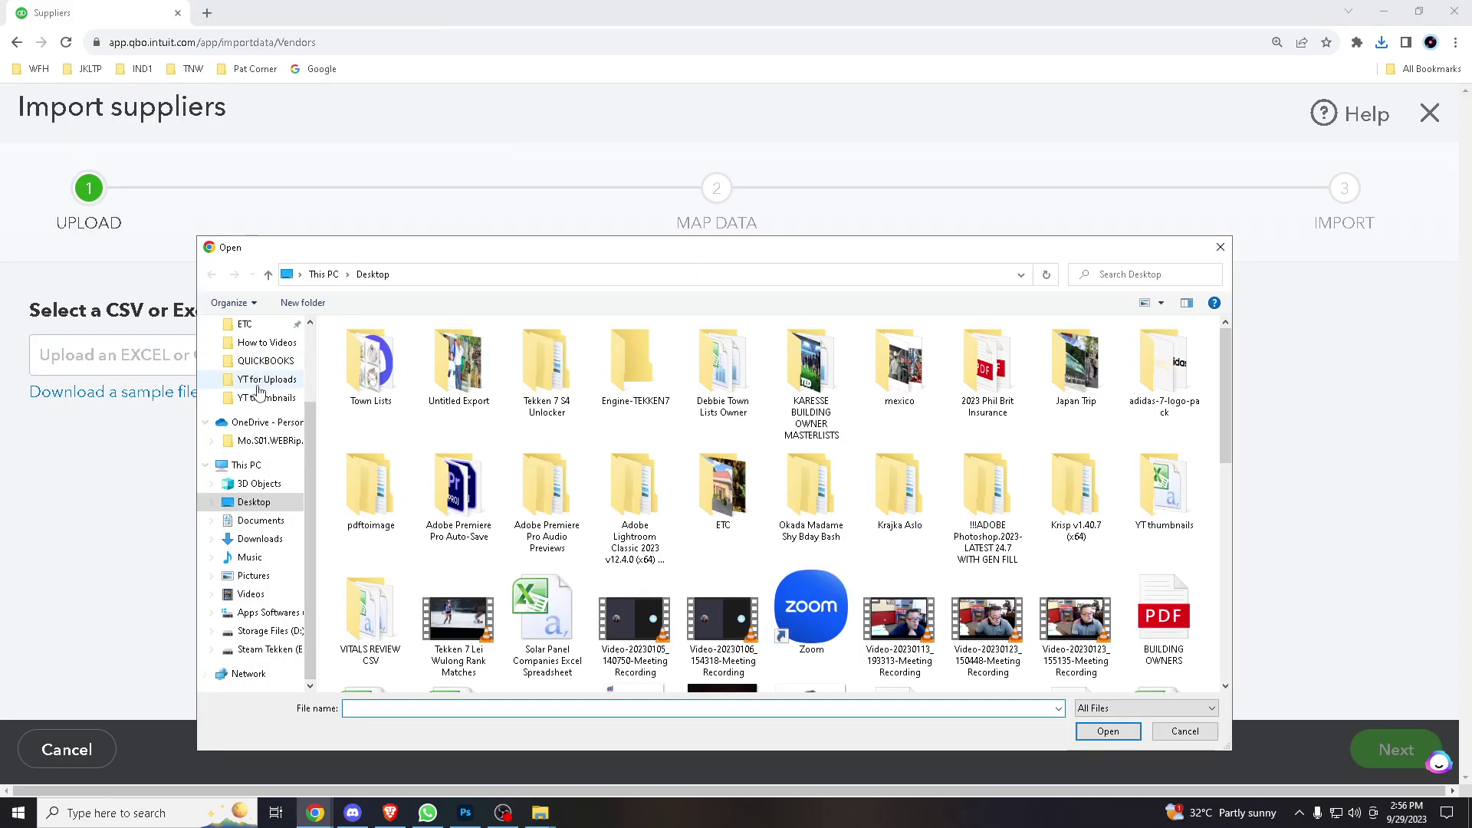
pyautogui.click(261, 380)
pyautogui.click(265, 398)
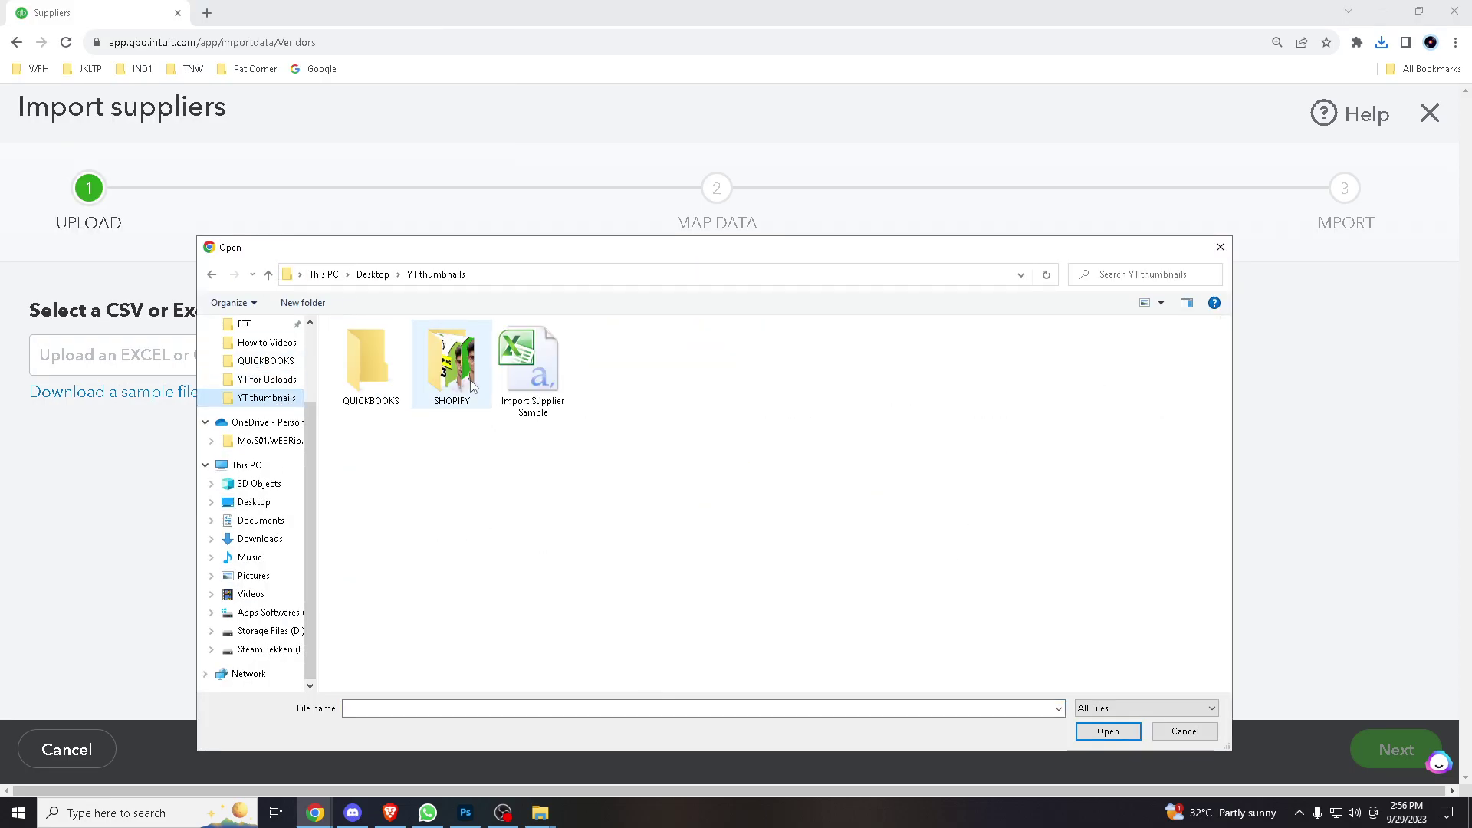
pyautogui.click(518, 366)
pyautogui.click(1107, 730)
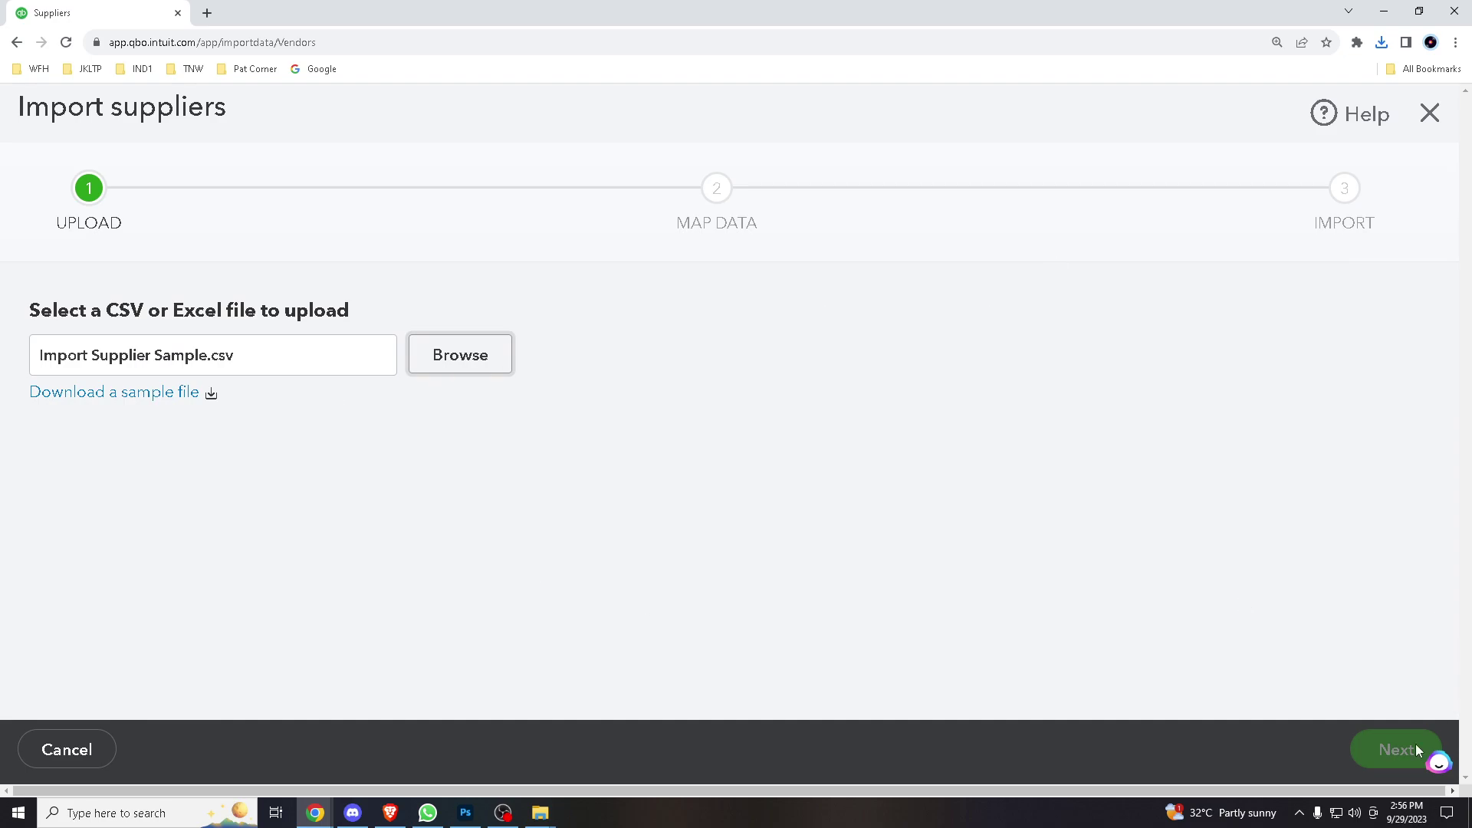
pyautogui.click(867, 522)
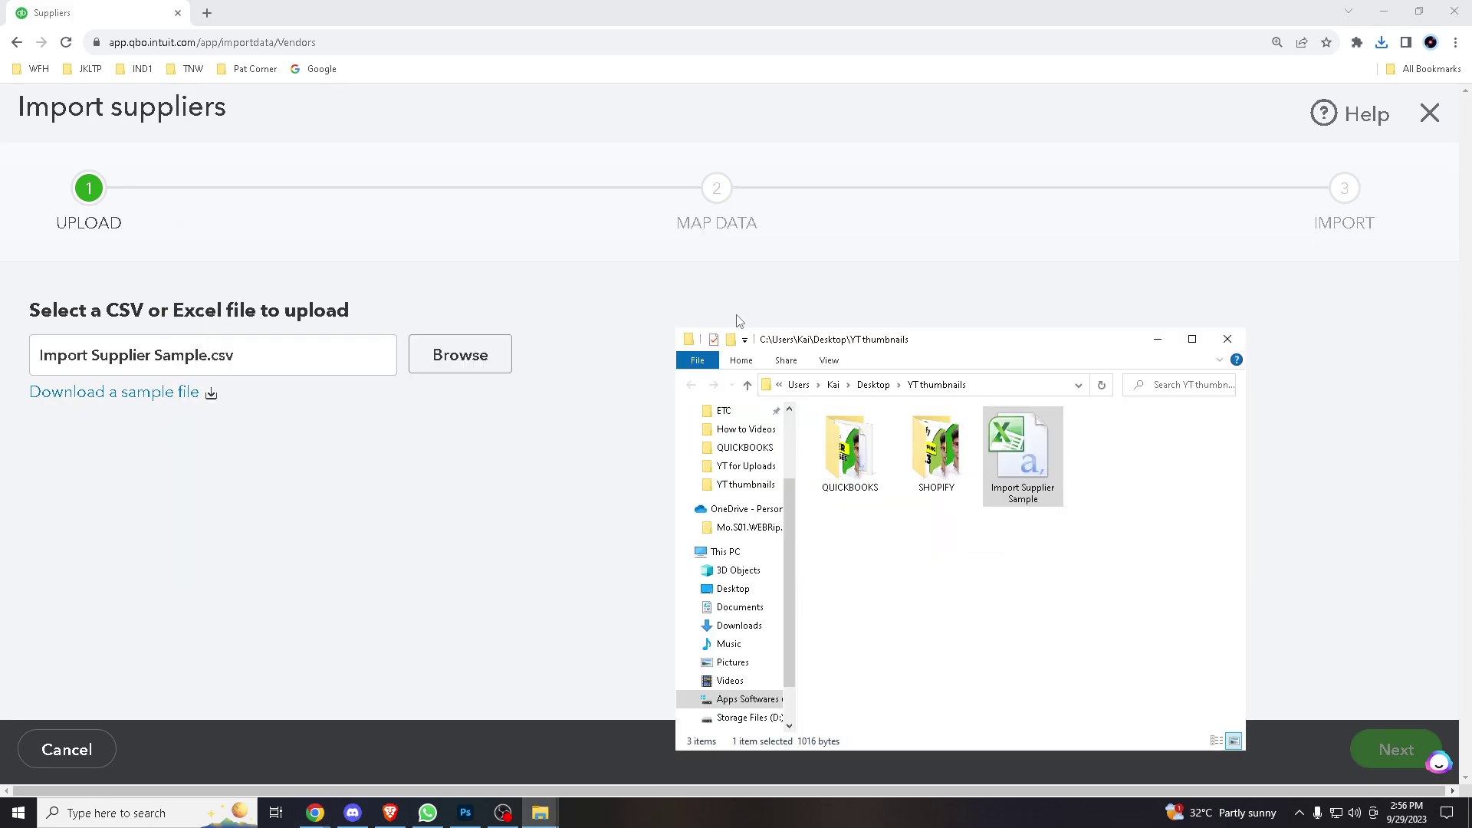
pyautogui.click(572, 454)
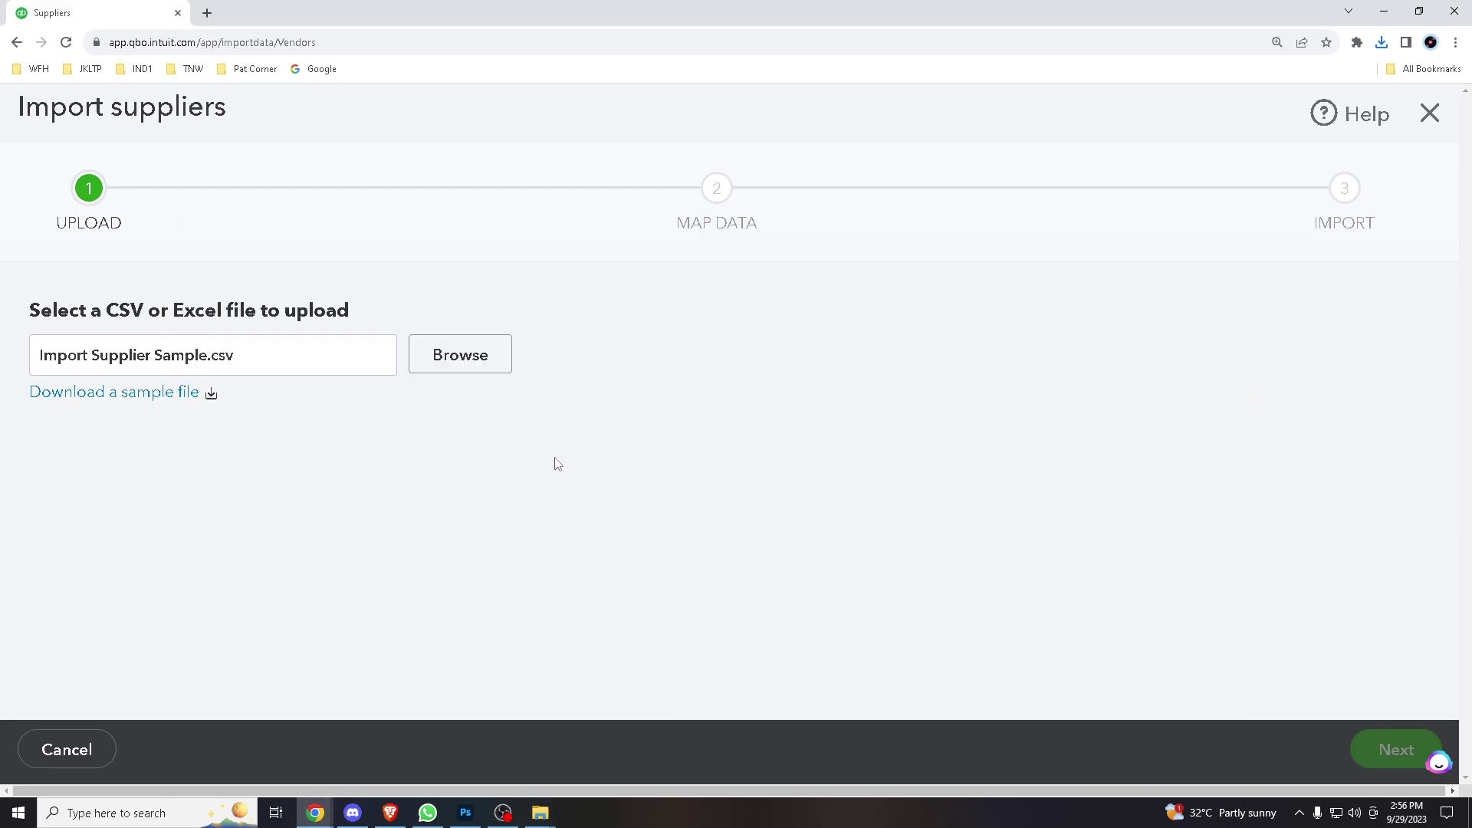